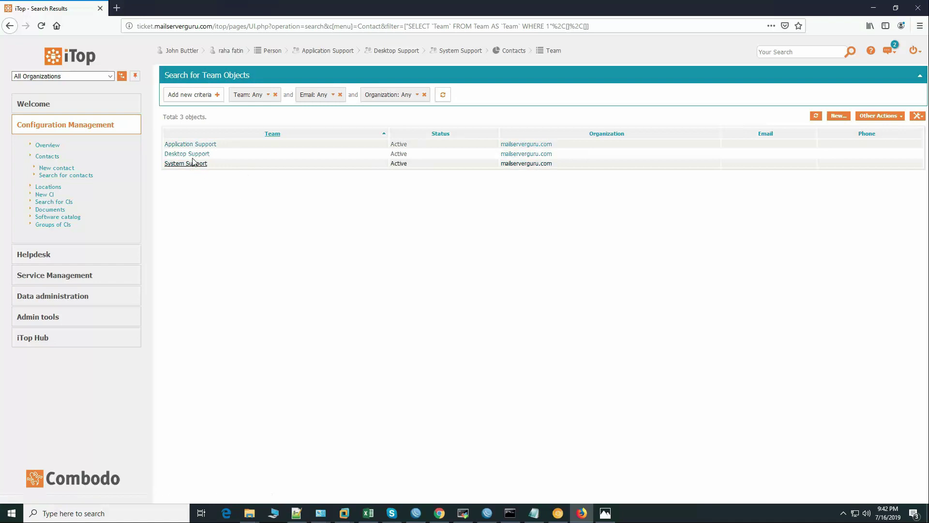
- Open the System Support team record and list its three members, checking the setup steps image
{"action": "left_click", "coordinate": [200, 165]}
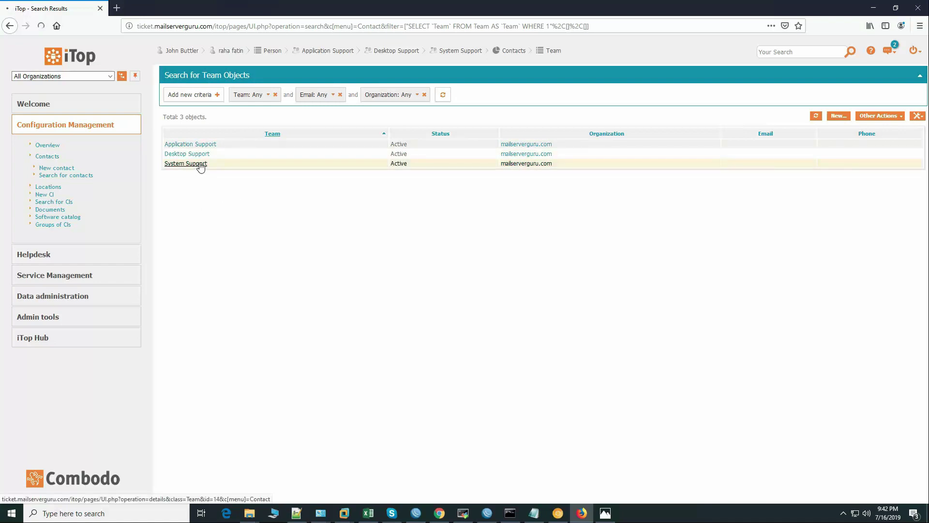
{"action": "left_click", "coordinate": [239, 113]}
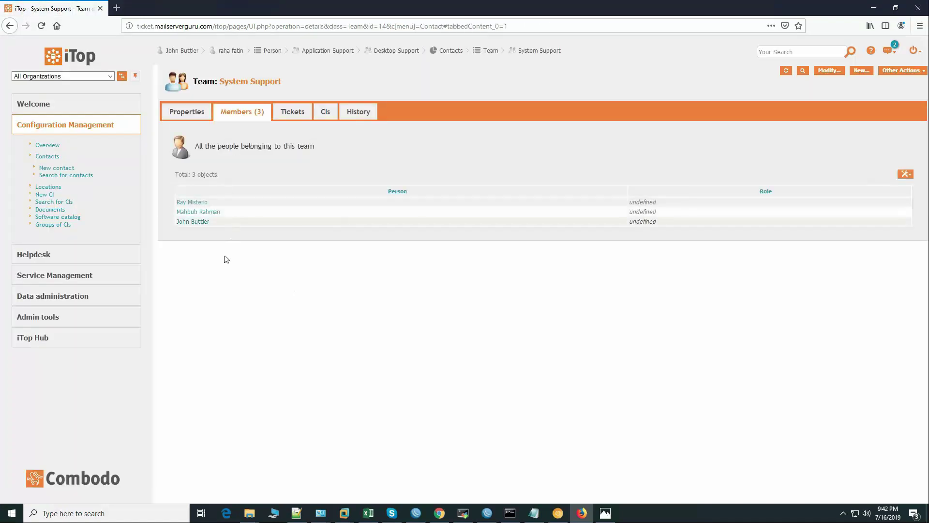
{"action": "left_click", "coordinate": [605, 513]}
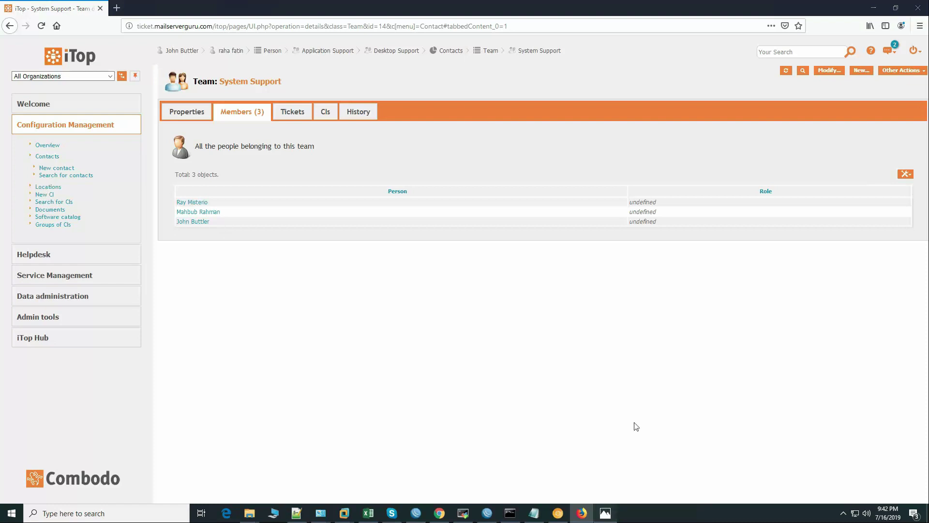
{"action": "left_click", "coordinate": [799, 251]}
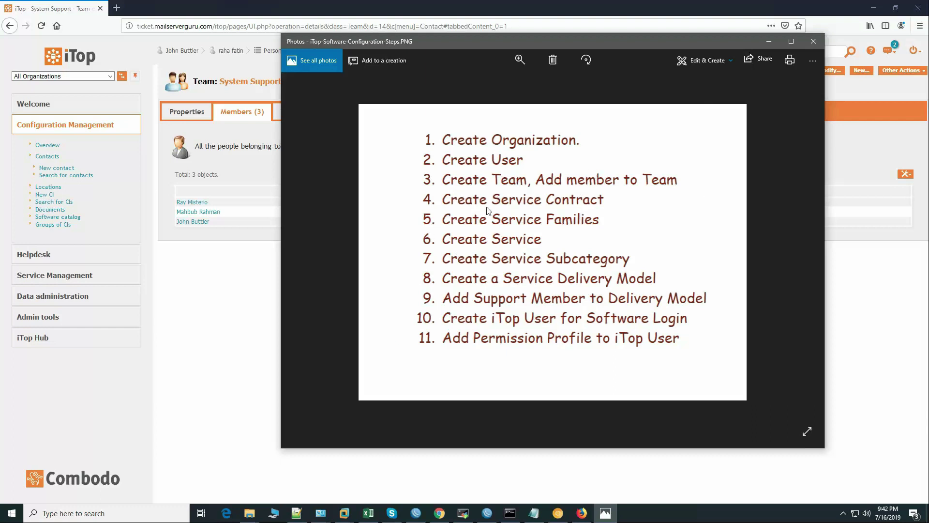
{"action": "left_click", "coordinate": [239, 324]}
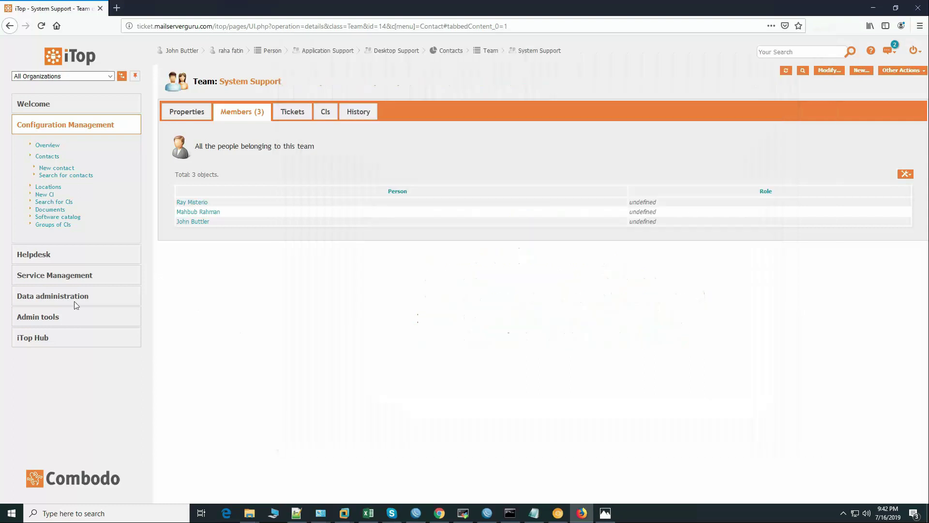
{"action": "left_click", "coordinate": [83, 276]}
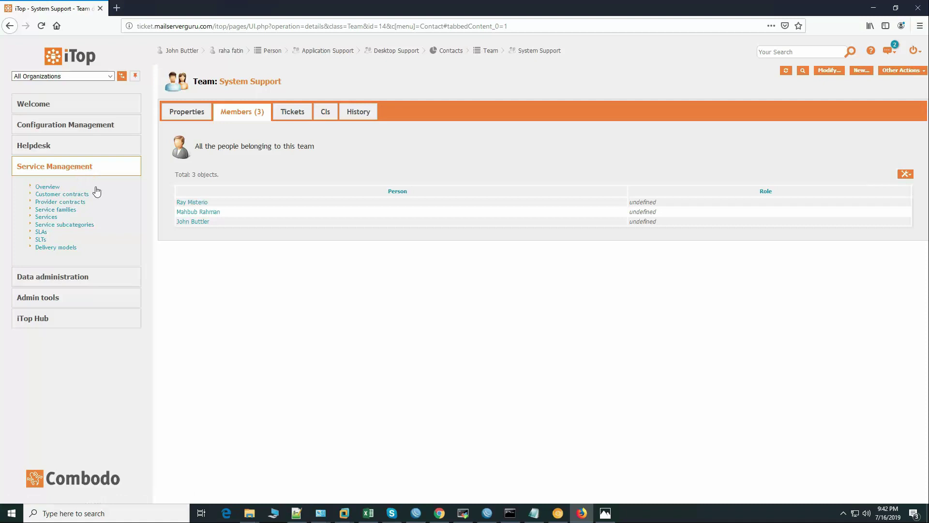
- Start a new customer contract named 'Org Customer Contract' for customer mailserverguru.com
{"action": "left_click", "coordinate": [73, 194]}
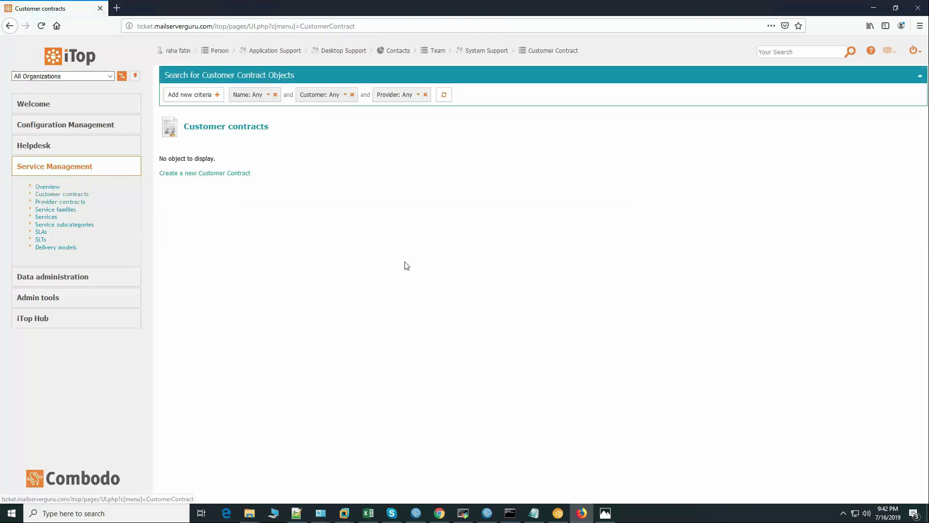
{"action": "left_click", "coordinate": [222, 178]}
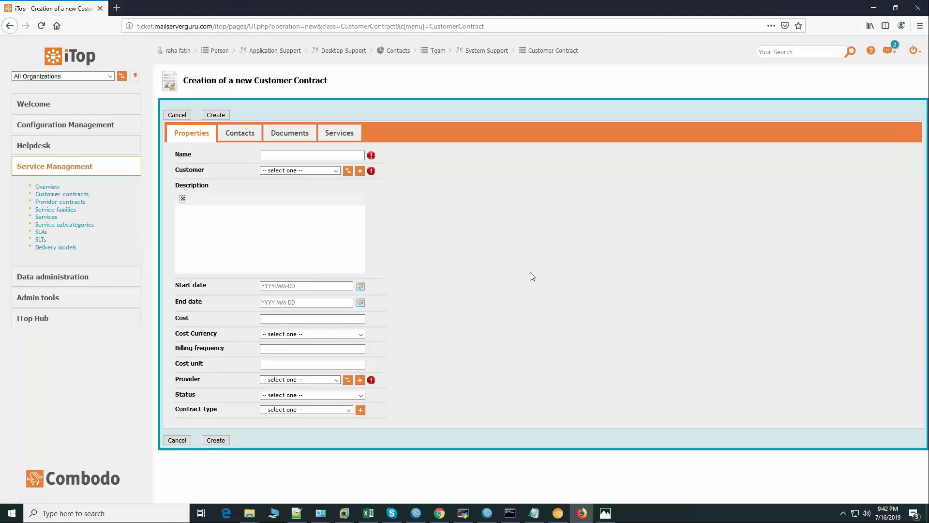
{"action": "type", "text": "Org"}
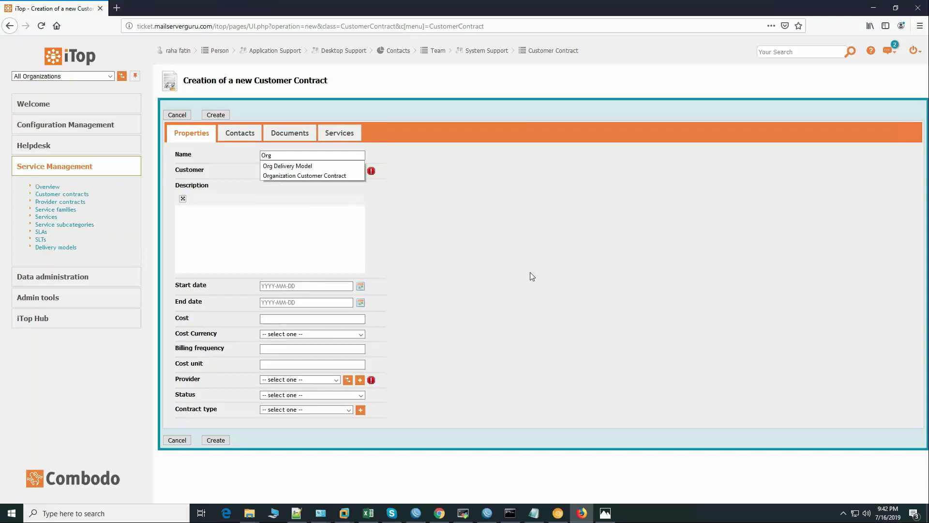
{"action": "type", "text": " Cus"}
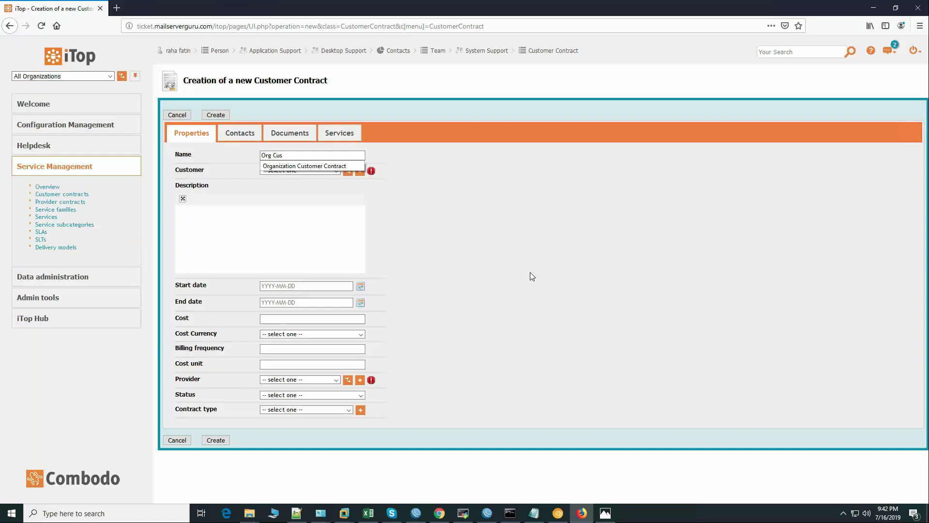
{"action": "type", "text": "tomer"}
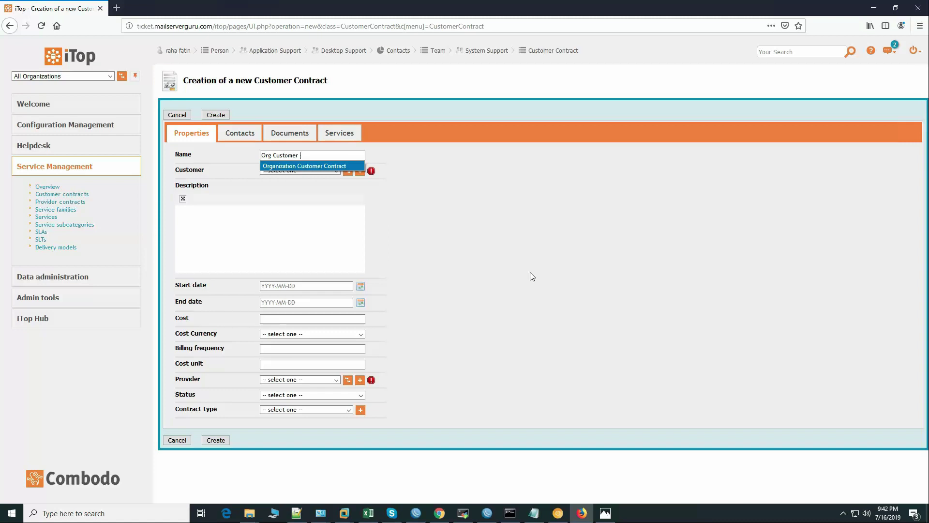
{"action": "key", "text": "Return"}
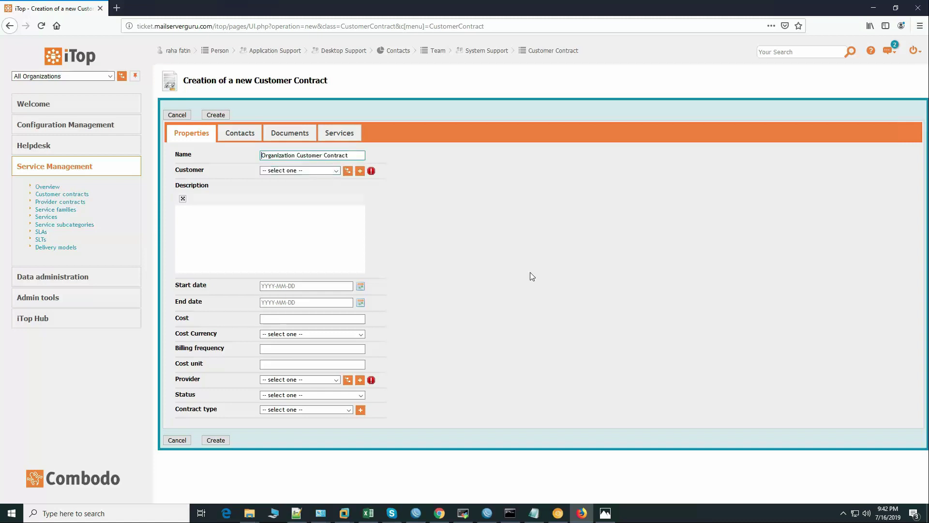
{"action": "key", "text": "Delete"}
{"action": "key", "text": "Delete"}
{"action": "key", "text": "Delete"}
{"action": "key", "text": "Delete"}
{"action": "key", "text": "Delete"}
{"action": "key", "text": "Delete"}
{"action": "key", "text": "Delete"}
{"action": "key", "text": "Delete"}
{"action": "key", "text": "BackSpace"}
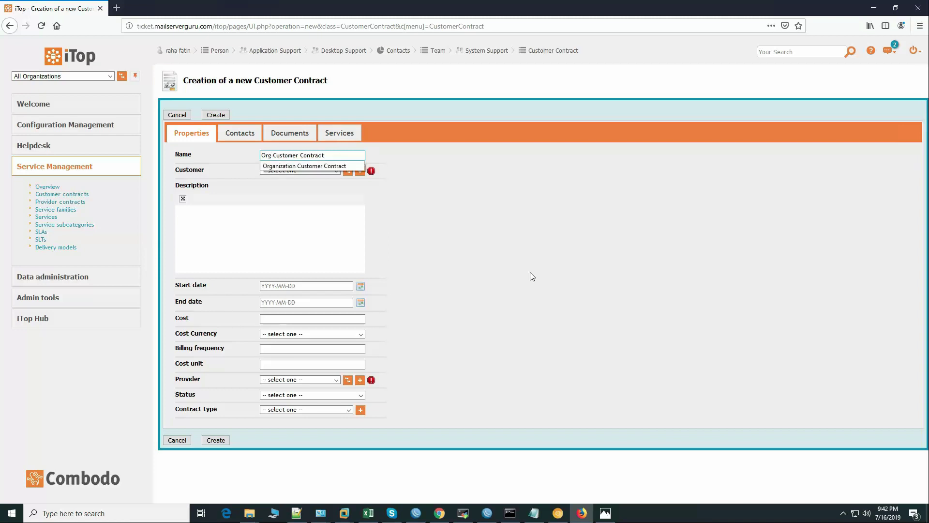
{"action": "left_click", "coordinate": [323, 208]}
{"action": "left_click", "coordinate": [290, 171]}
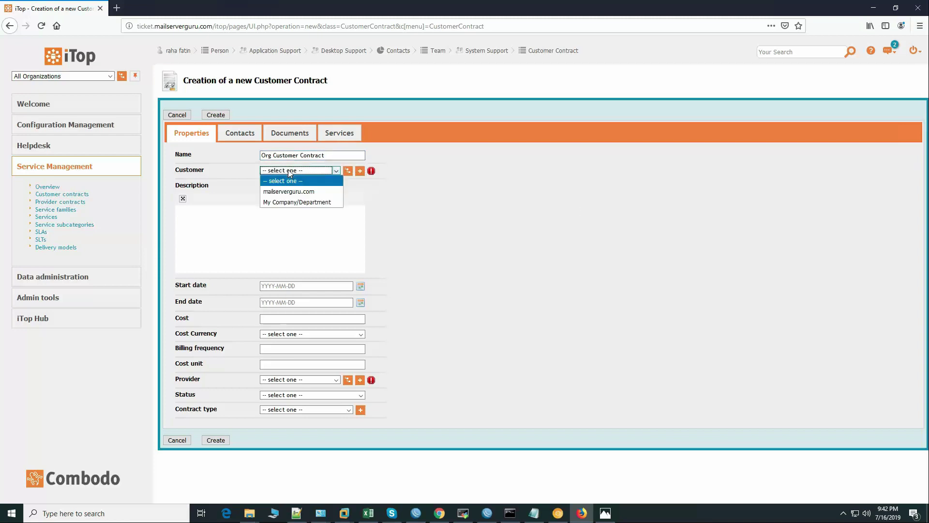
{"action": "left_click", "coordinate": [296, 191]}
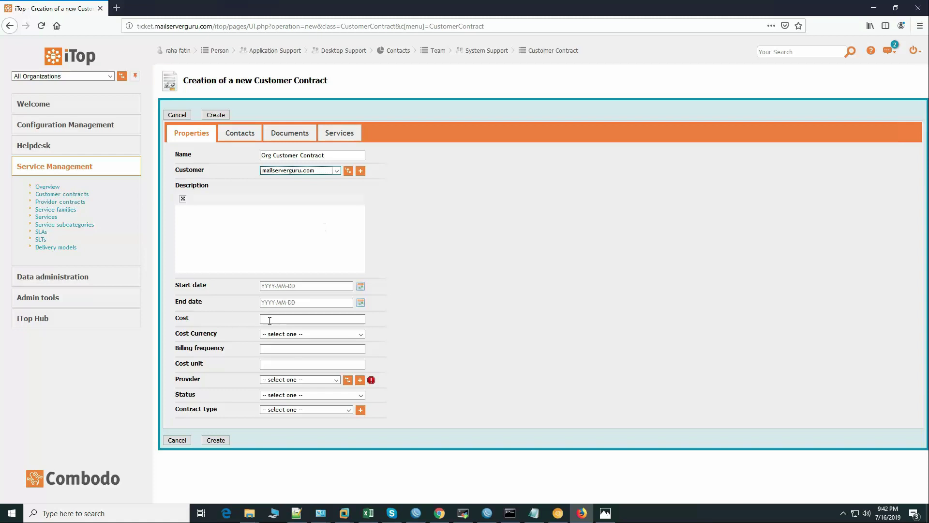
- Set the contract start date to 2019-07-01 and end date to 2029-07-01
{"action": "left_click", "coordinate": [312, 285]}
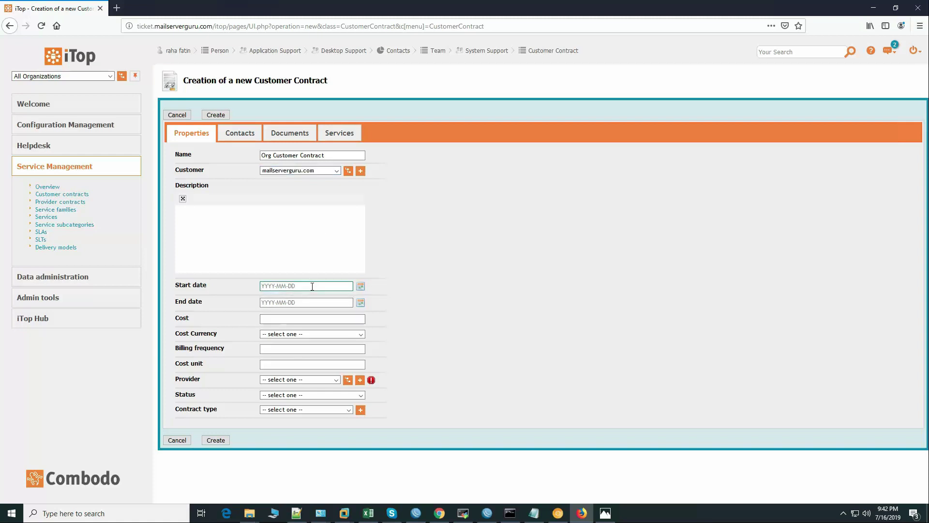
{"action": "left_click", "coordinate": [360, 286]}
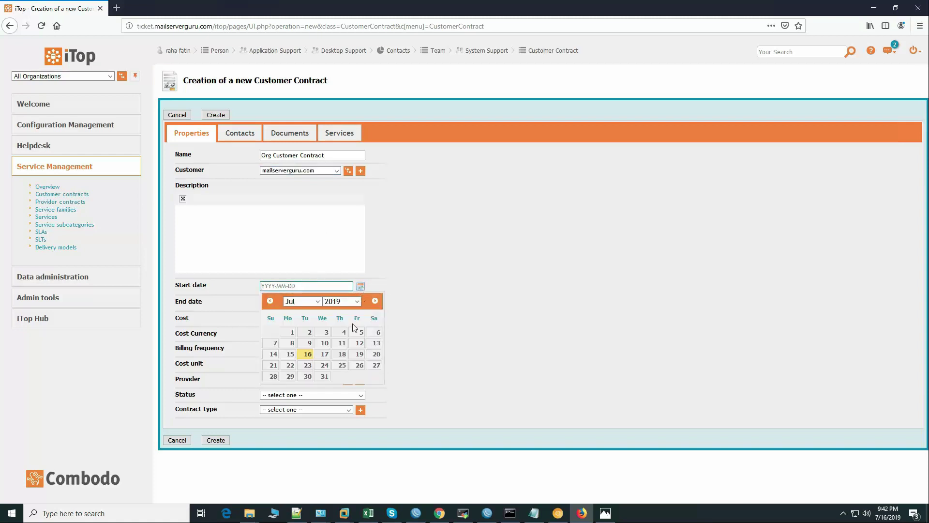
{"action": "left_click", "coordinate": [290, 331]}
{"action": "left_click", "coordinate": [293, 301]}
{"action": "left_click", "coordinate": [361, 302]}
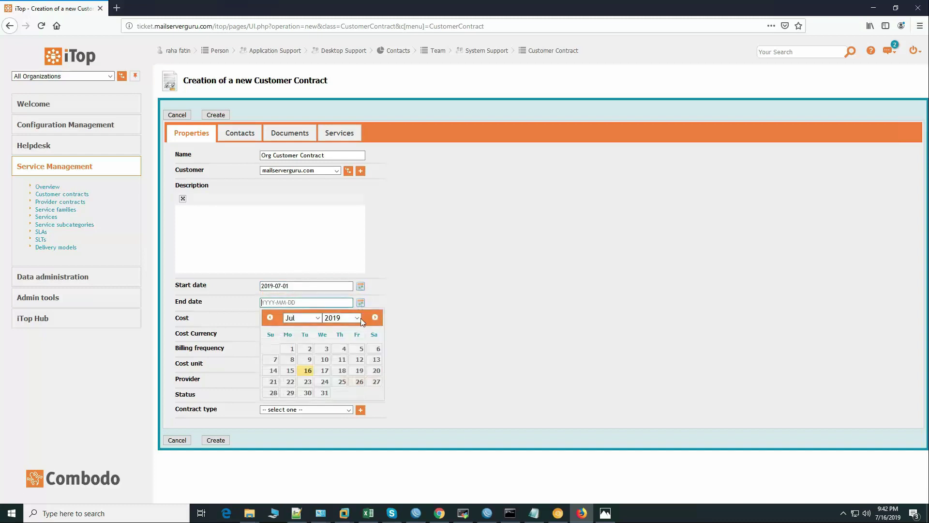
{"action": "left_click", "coordinate": [358, 318]}
{"action": "left_click_drag", "start_coordinate": [357, 267], "coordinate": [358, 299]}
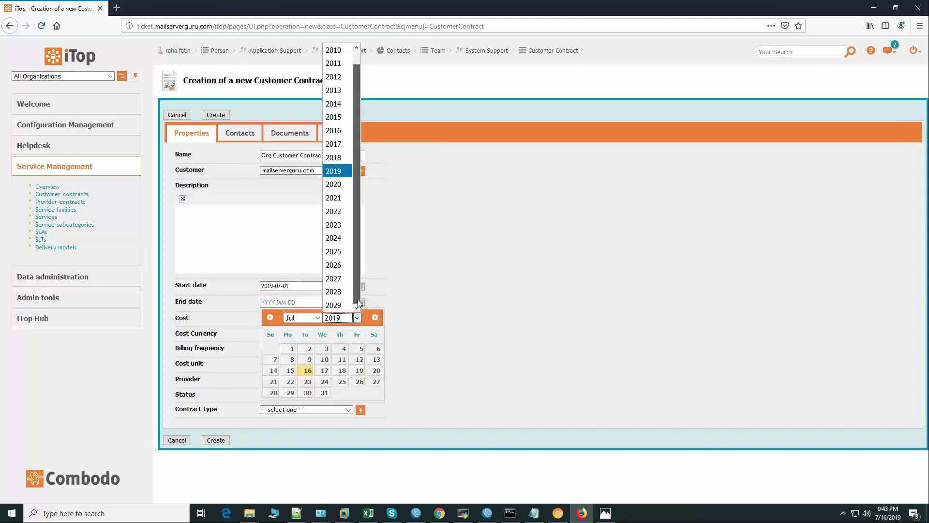
{"action": "left_click", "coordinate": [334, 304]}
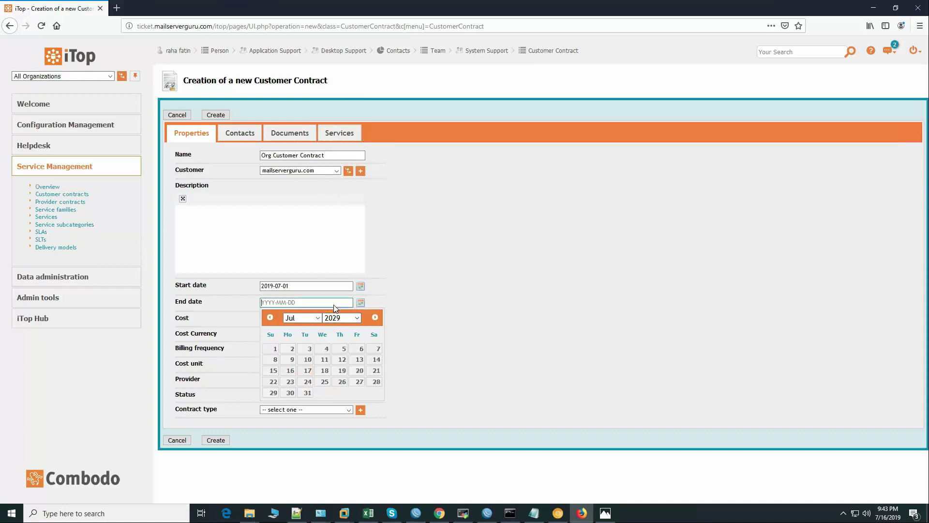
{"action": "left_click", "coordinate": [273, 348]}
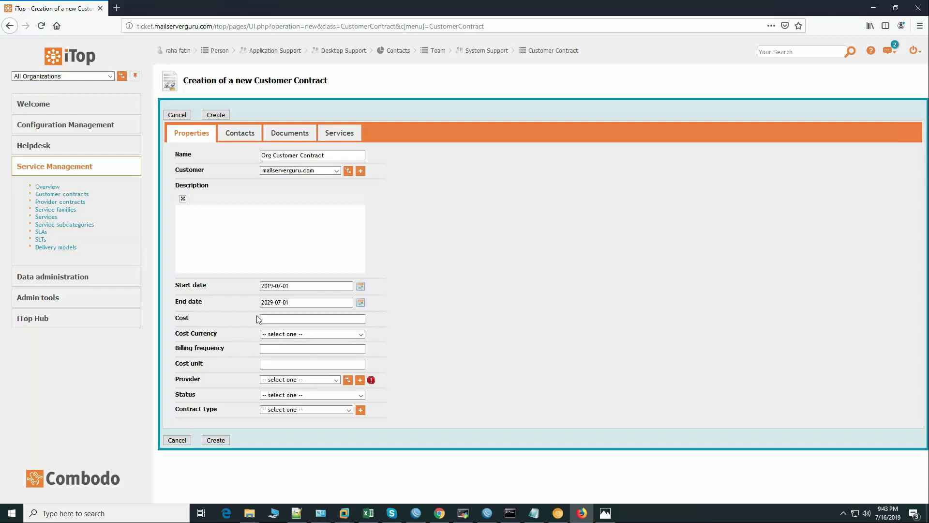
- Set mailserverguru.com as provider, leave contract type unset, and create the contract
{"action": "left_click", "coordinate": [302, 381]}
{"action": "left_click", "coordinate": [291, 398]}
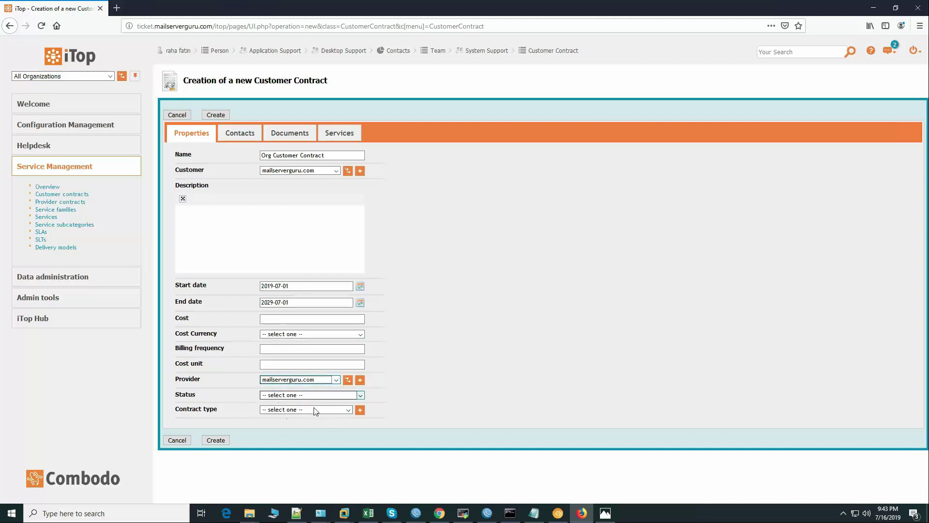
{"action": "left_click", "coordinate": [295, 410]}
{"action": "left_click", "coordinate": [294, 409]}
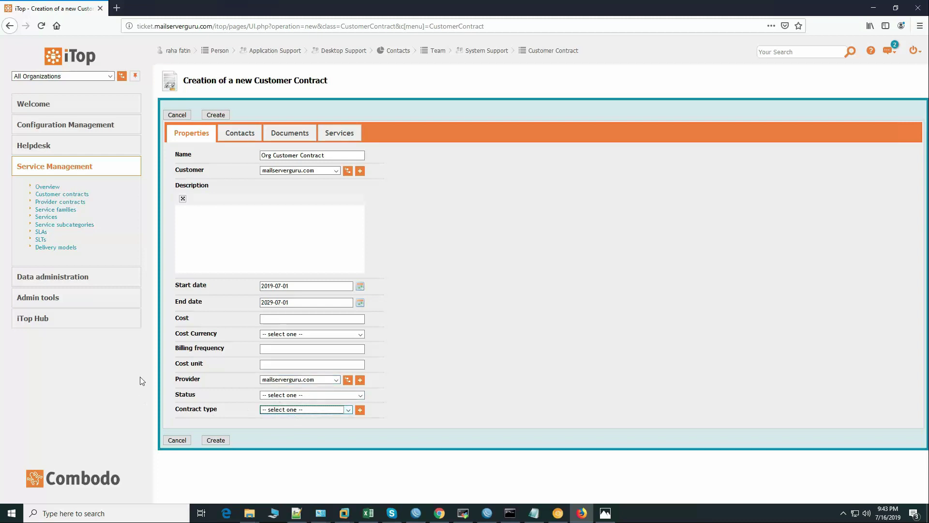
{"action": "left_click", "coordinate": [216, 440]}
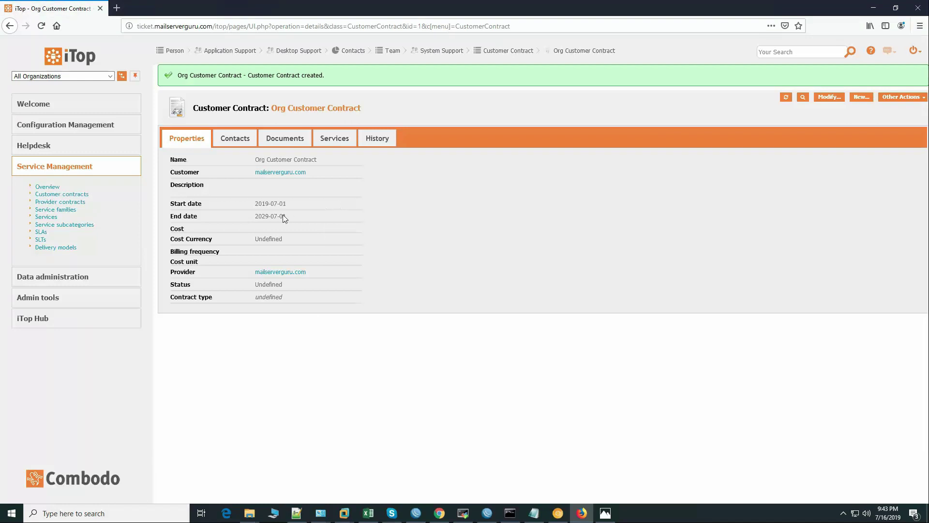
- Create a service family named 'IT Service', checking the setup steps image
{"action": "left_click", "coordinate": [606, 514]}
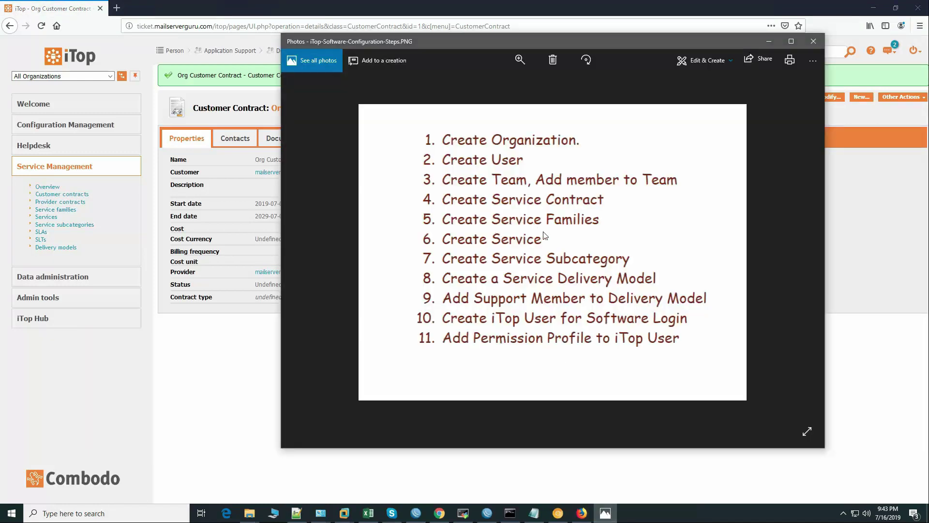
{"action": "left_click", "coordinate": [204, 368]}
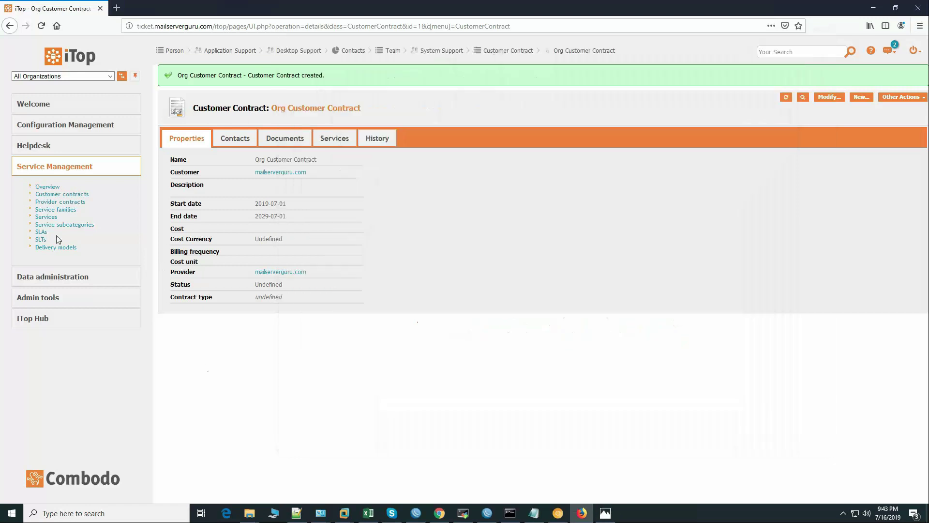
{"action": "left_click", "coordinate": [59, 210]}
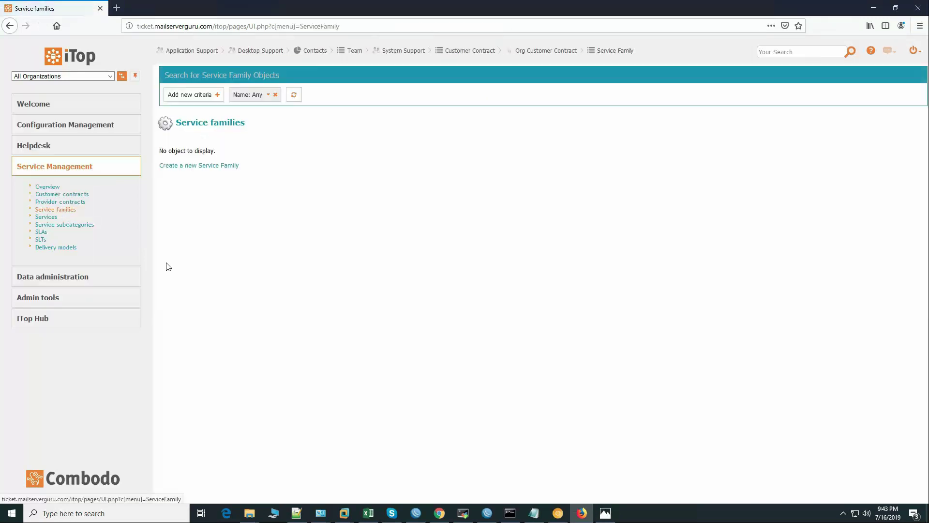
{"action": "left_click", "coordinate": [215, 166]}
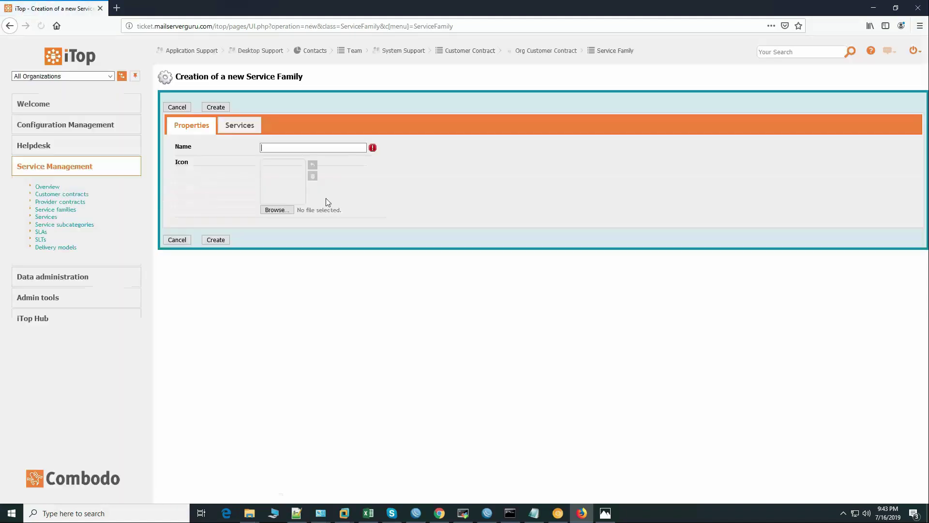
{"action": "type", "text": "IT Service"}
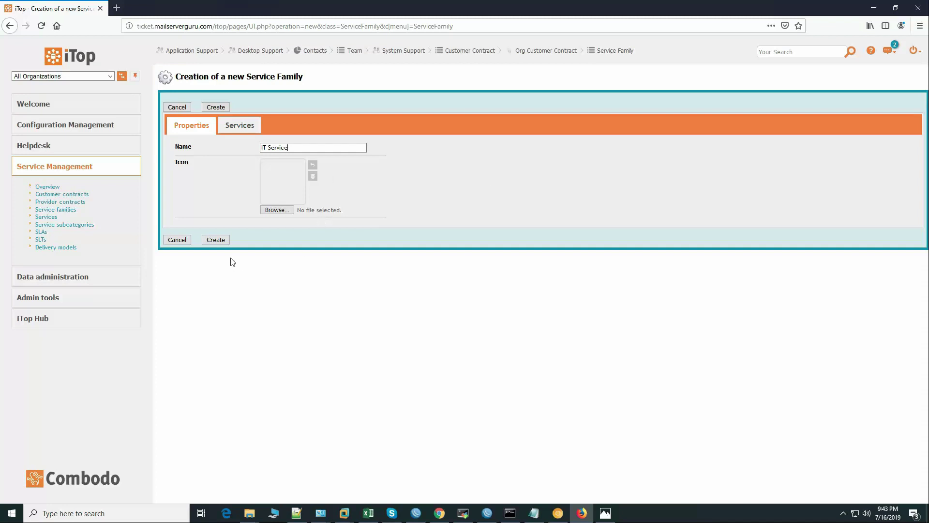
{"action": "left_click", "coordinate": [216, 239]}
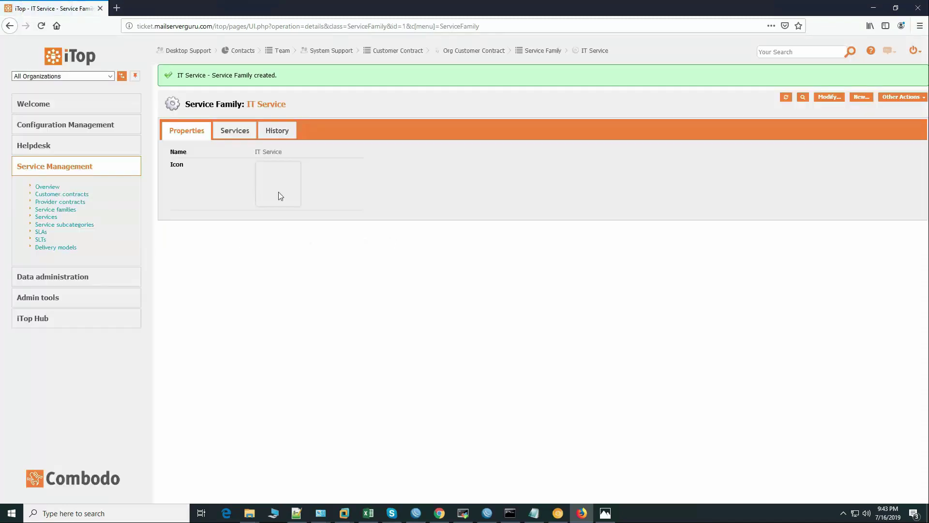
{"action": "left_click", "coordinate": [606, 513]}
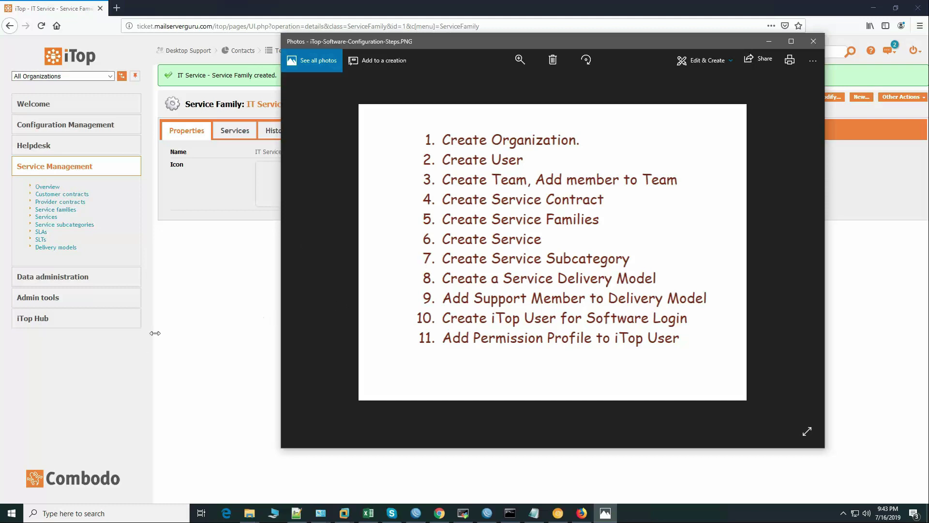
{"action": "left_click", "coordinate": [225, 320]}
- Start a new service named Desktop Support, provider mailserverguru.com, status production
{"action": "left_click", "coordinate": [46, 217]}
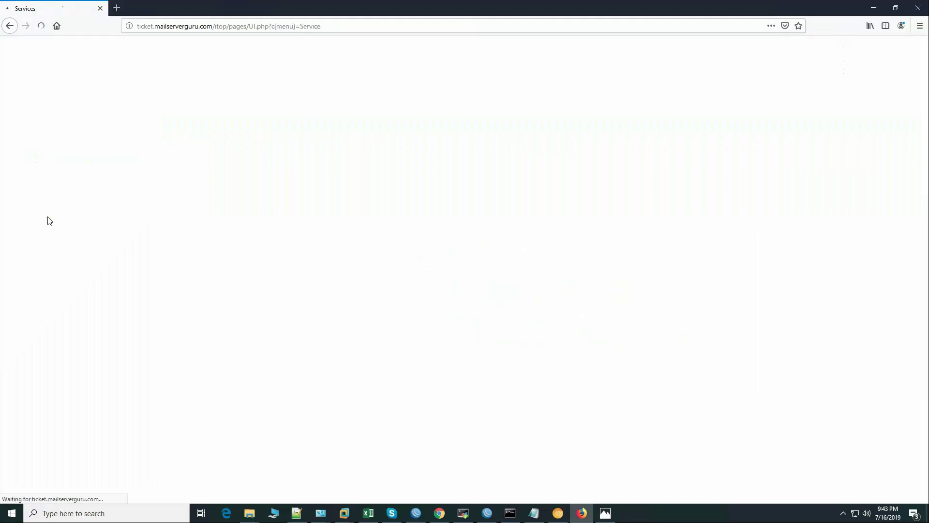
{"action": "left_click", "coordinate": [204, 166]}
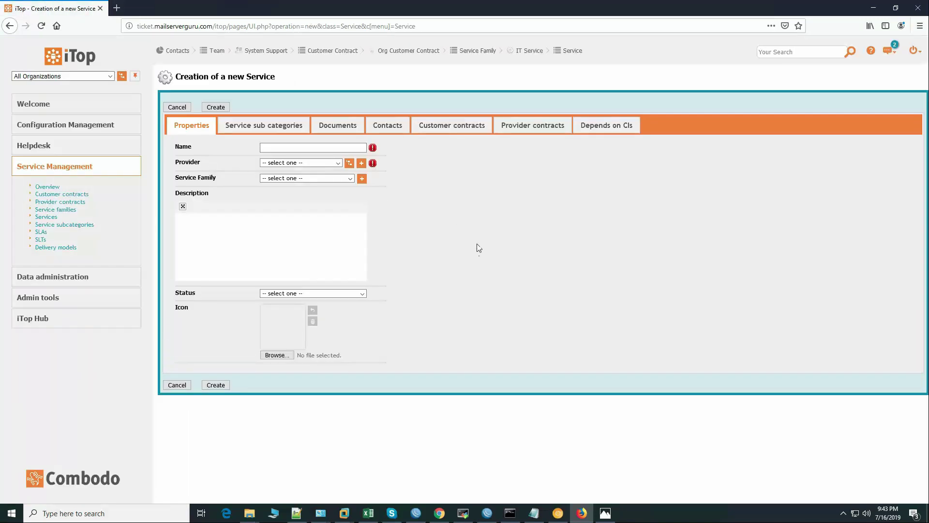
{"action": "type", "text": "esktop"}
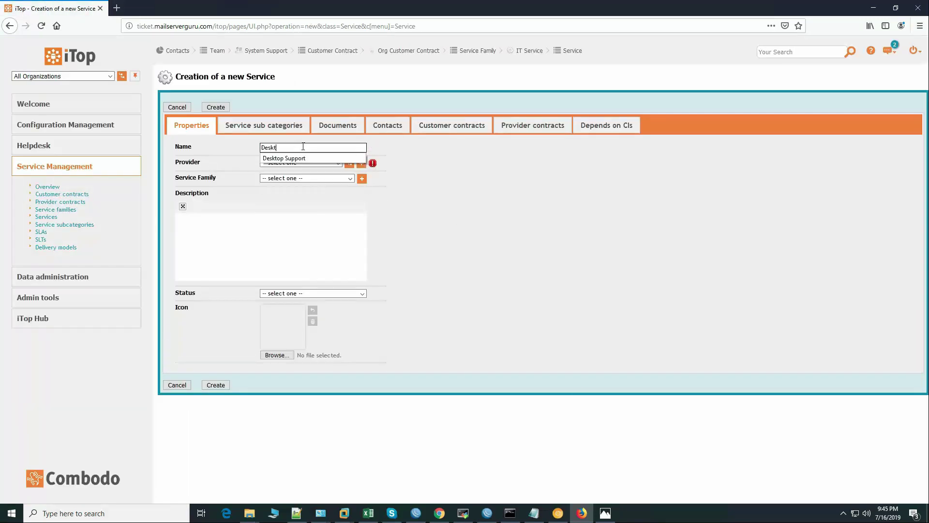
{"action": "left_click", "coordinate": [285, 158]}
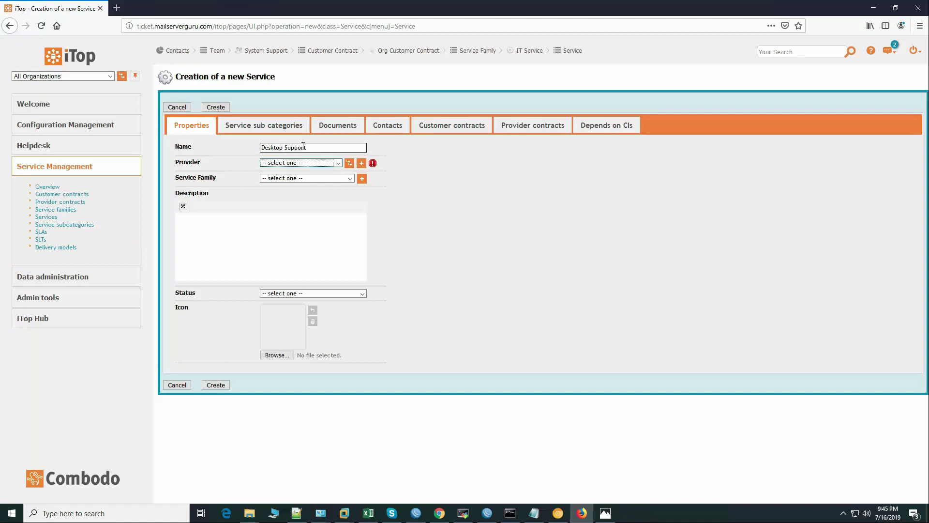
{"action": "left_click", "coordinate": [298, 162]}
{"action": "left_click", "coordinate": [305, 184]}
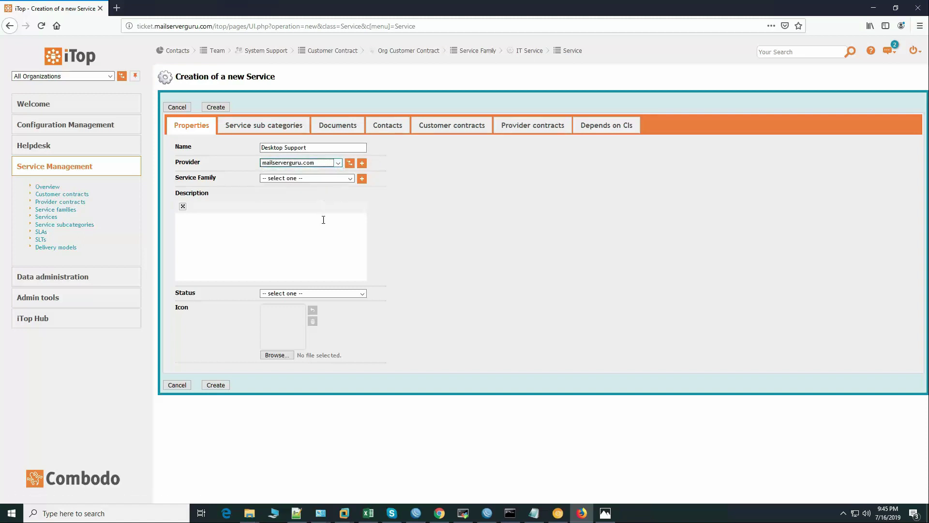
{"action": "left_click", "coordinate": [307, 243]}
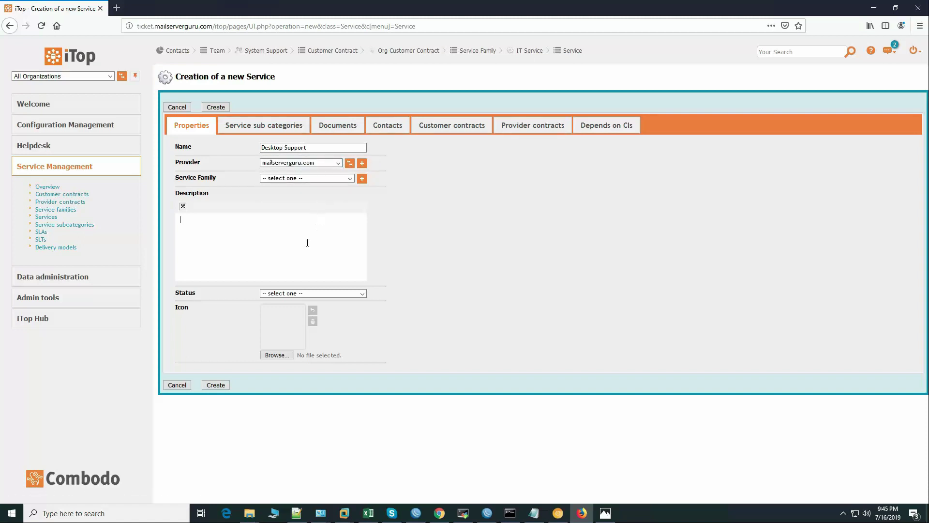
{"action": "left_click", "coordinate": [293, 293]}
{"action": "left_click", "coordinate": [300, 336]}
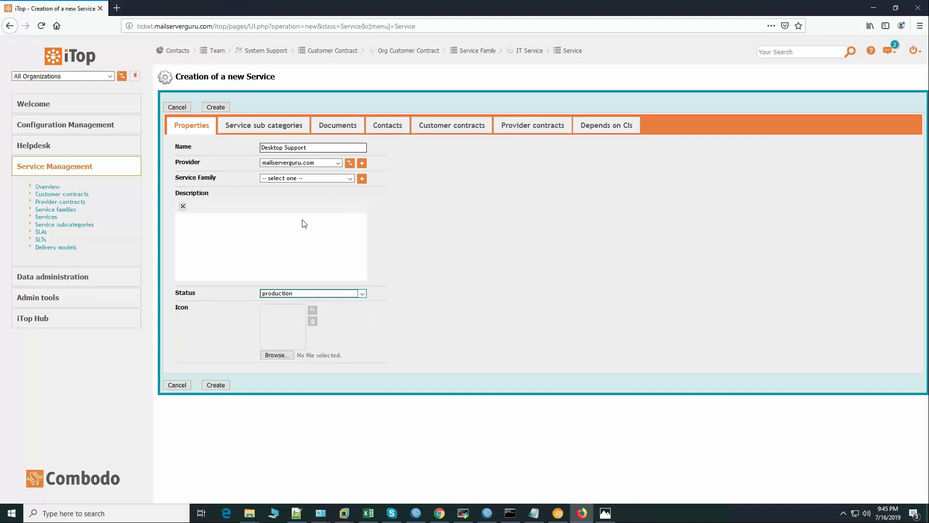
- Link Org Customer Contract to the service and create Desktop Support
{"action": "left_click", "coordinate": [465, 127]}
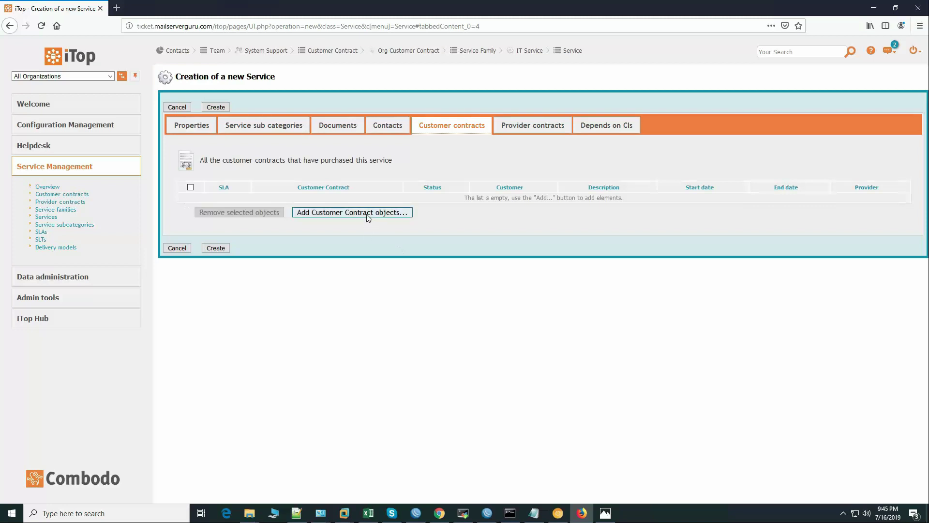
{"action": "left_click", "coordinate": [367, 214]}
{"action": "left_click", "coordinate": [117, 191]}
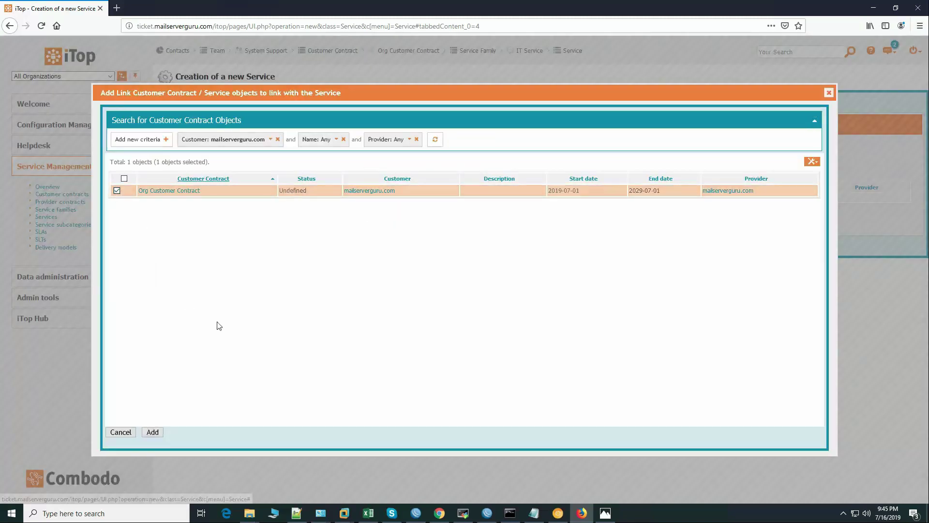
{"action": "left_click", "coordinate": [152, 431]}
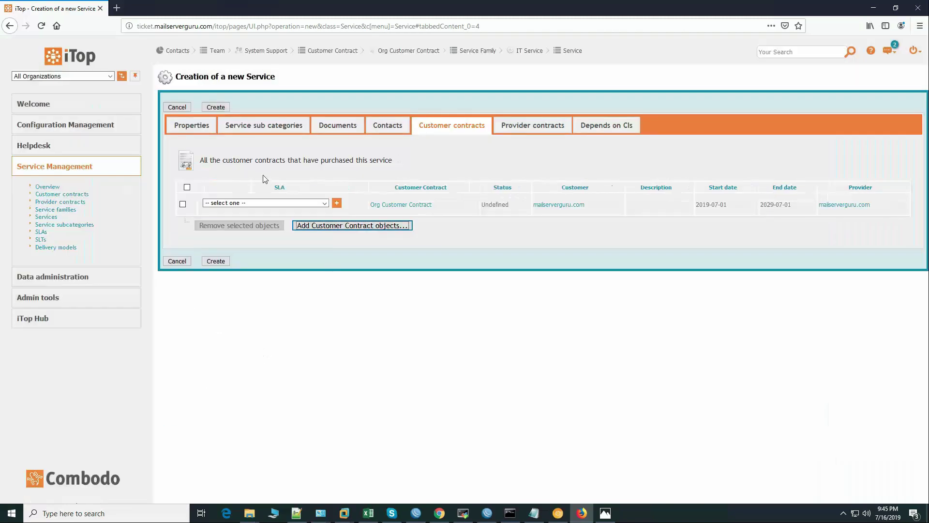
{"action": "left_click", "coordinate": [216, 260]}
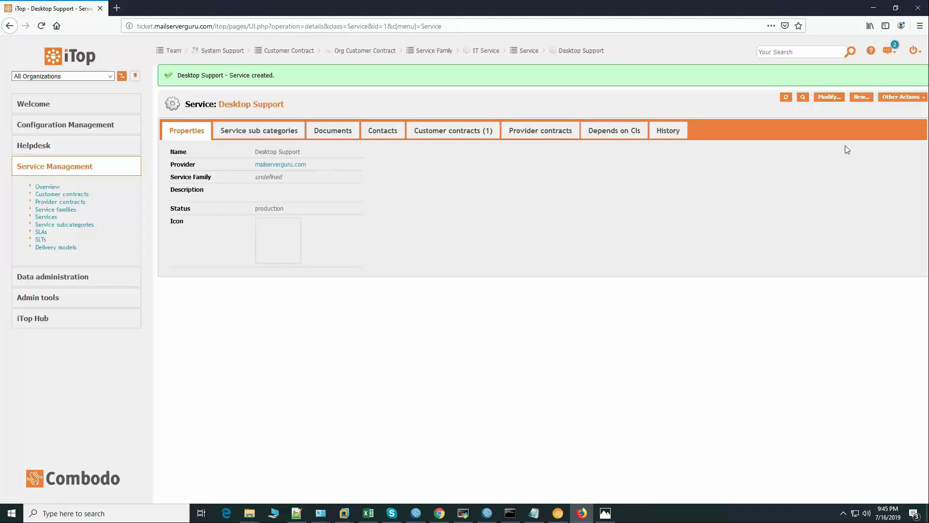
{"action": "left_click", "coordinate": [862, 97]}
- Name the service Laptop Support with provider mailserverguru.com, family IT Service, status production
{"action": "left_click", "coordinate": [290, 147]}
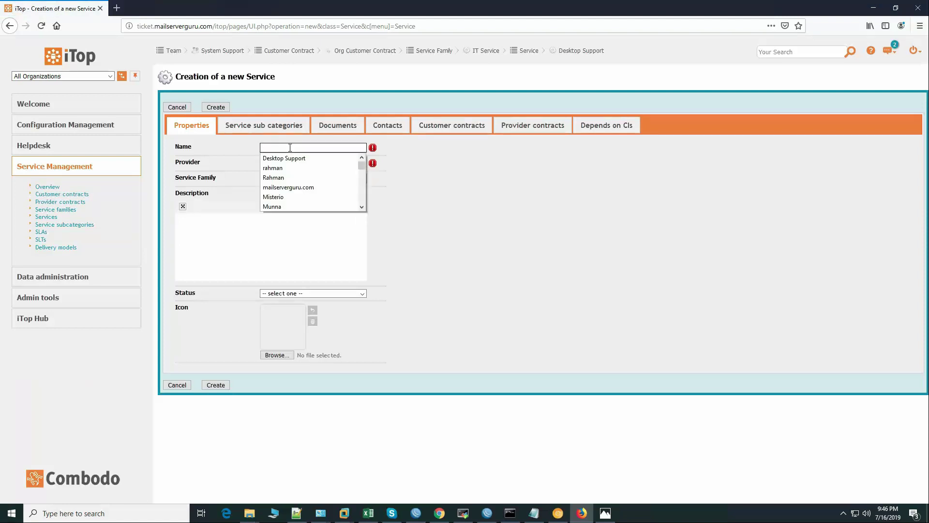
{"action": "type", "text": "Lap"}
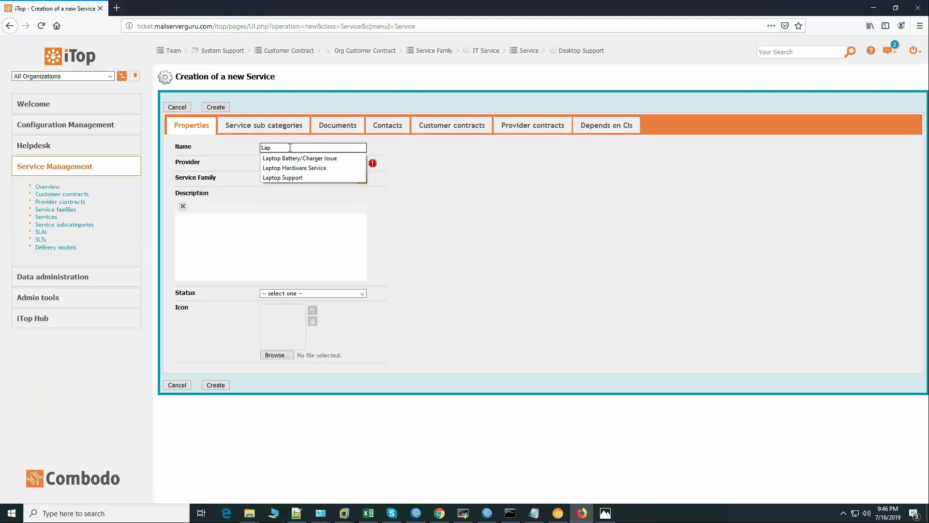
{"action": "key", "text": "Down"}
{"action": "key", "text": "Tab"}
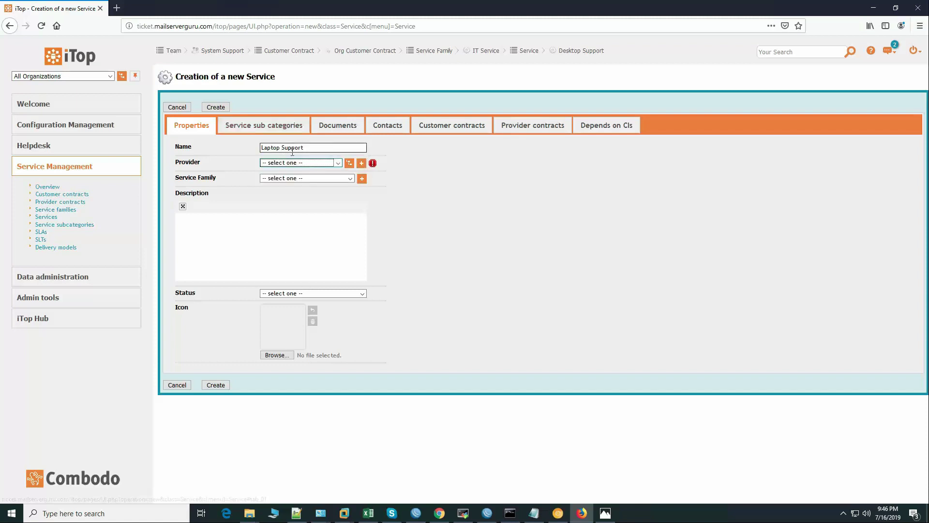
{"action": "left_click", "coordinate": [297, 163]}
{"action": "left_click", "coordinate": [290, 183]}
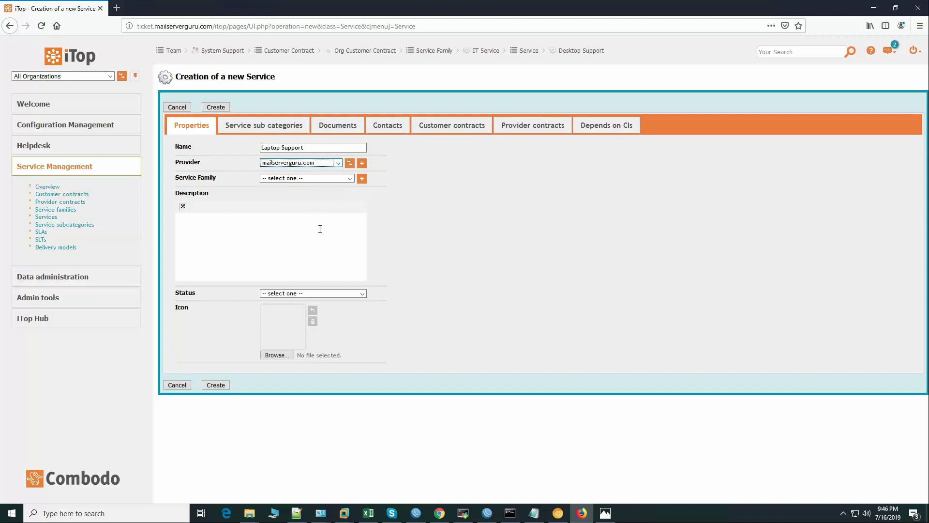
{"action": "left_click", "coordinate": [289, 179]}
{"action": "left_click", "coordinate": [291, 199]}
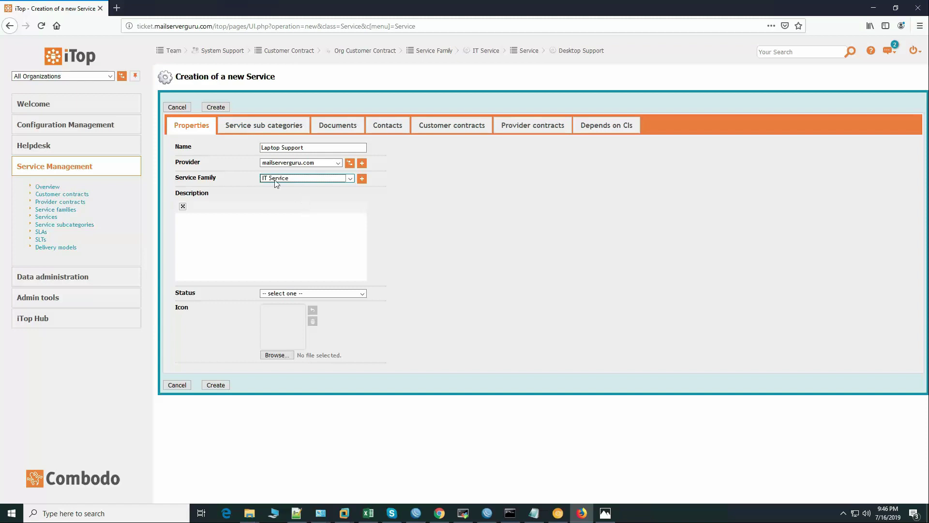
{"action": "left_click", "coordinate": [290, 294]}
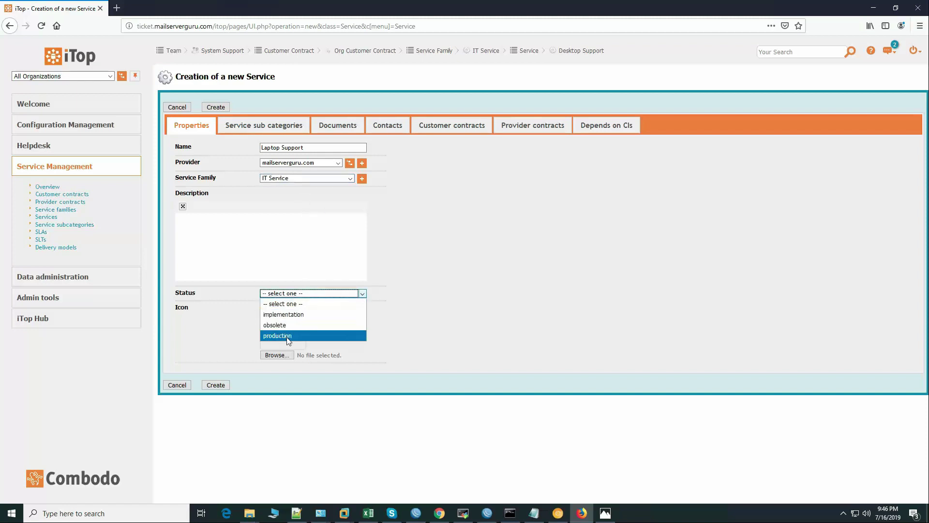
{"action": "left_click", "coordinate": [286, 336]}
- Link Org Customer Contract and create the Laptop Support service
{"action": "left_click", "coordinate": [467, 125]}
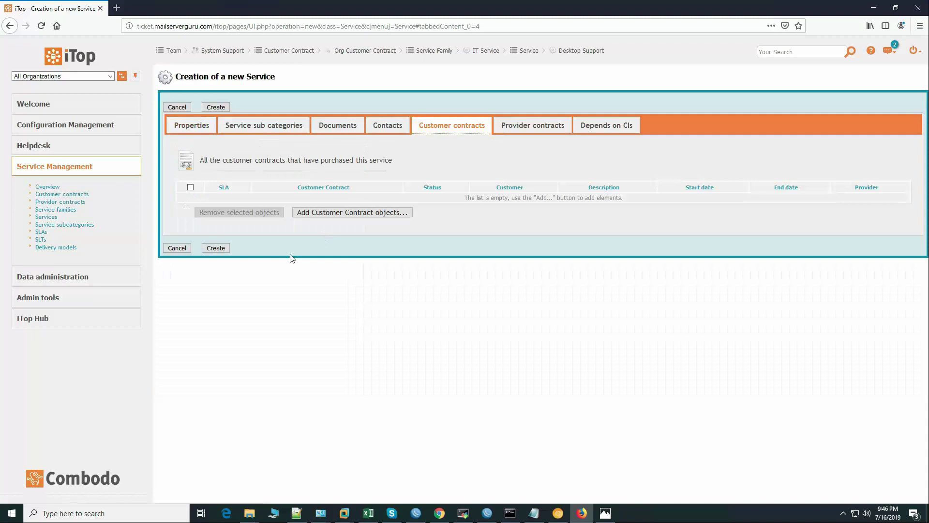
{"action": "left_click", "coordinate": [319, 213]}
{"action": "left_click", "coordinate": [117, 190]}
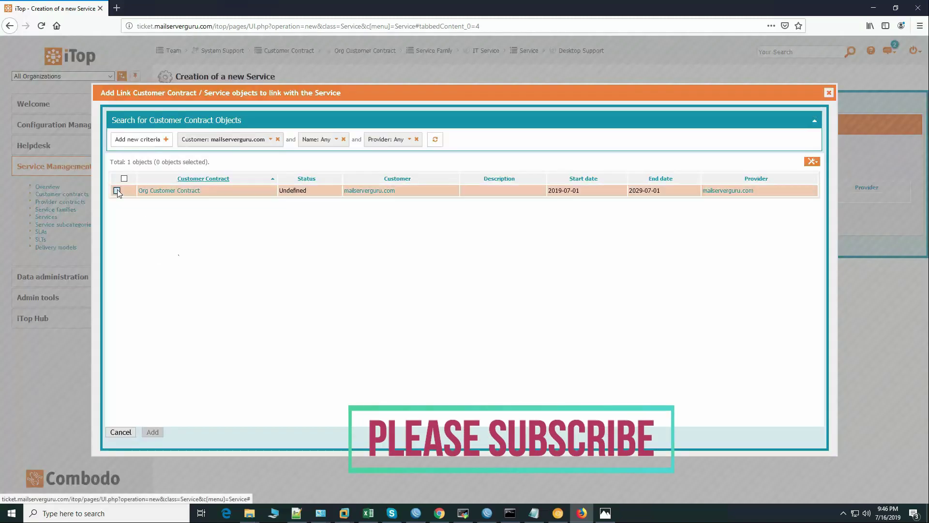
{"action": "left_click", "coordinate": [162, 433]}
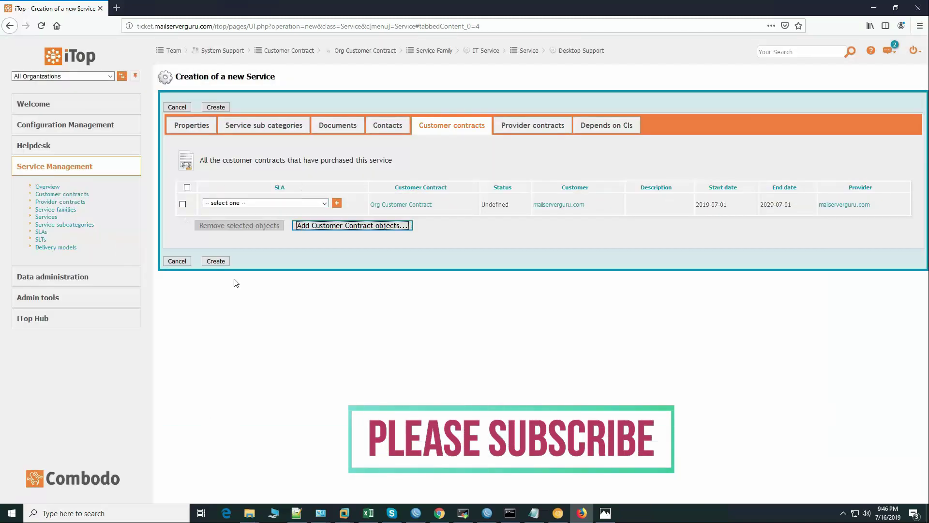
{"action": "left_click", "coordinate": [215, 264]}
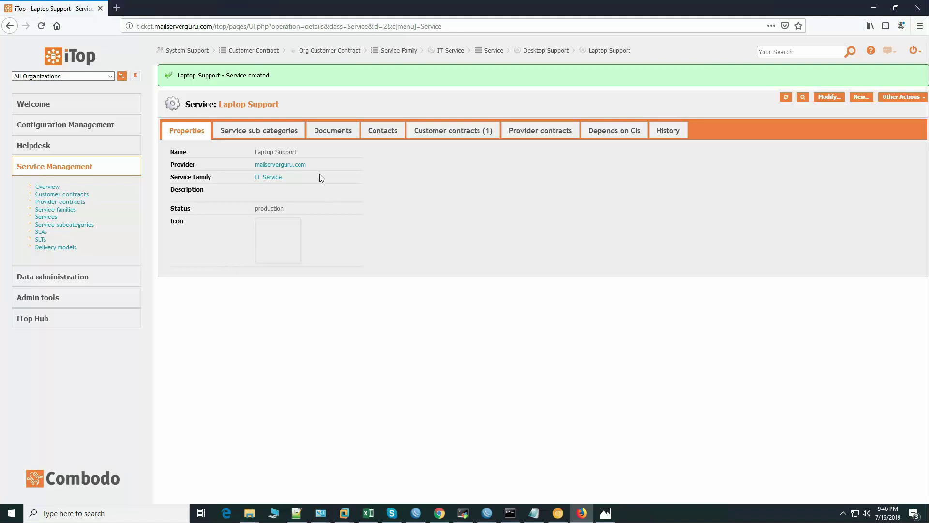
{"action": "left_click", "coordinate": [48, 217]}
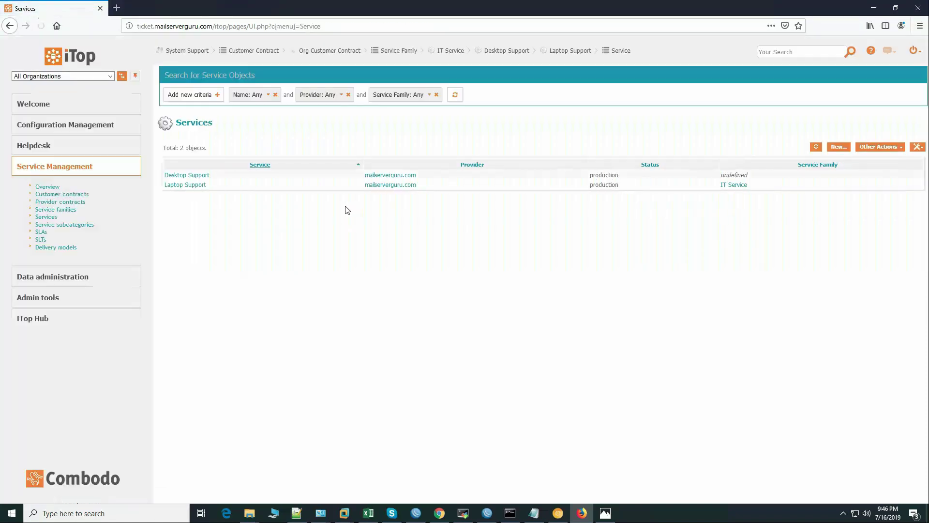
- Edit Desktop Support to set its service family to IT Service and apply
{"action": "left_click", "coordinate": [203, 179]}
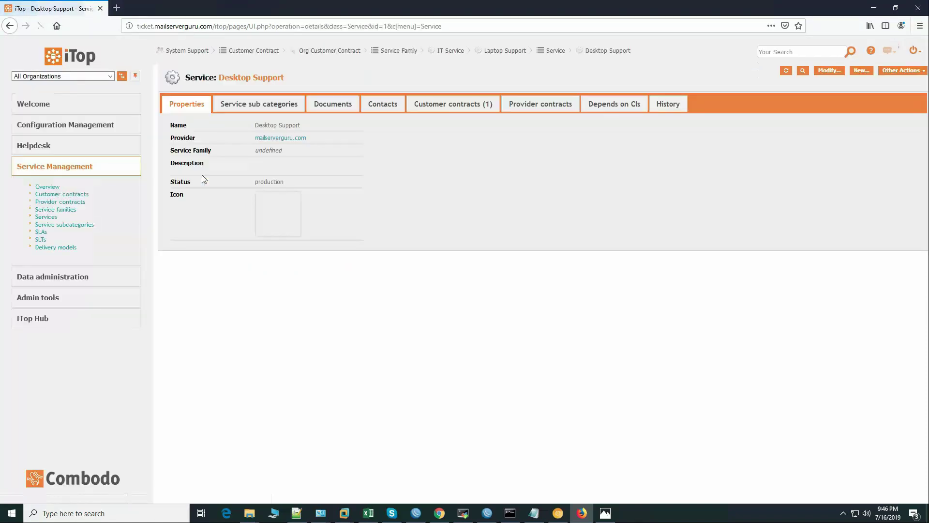
{"action": "left_click", "coordinate": [830, 71]}
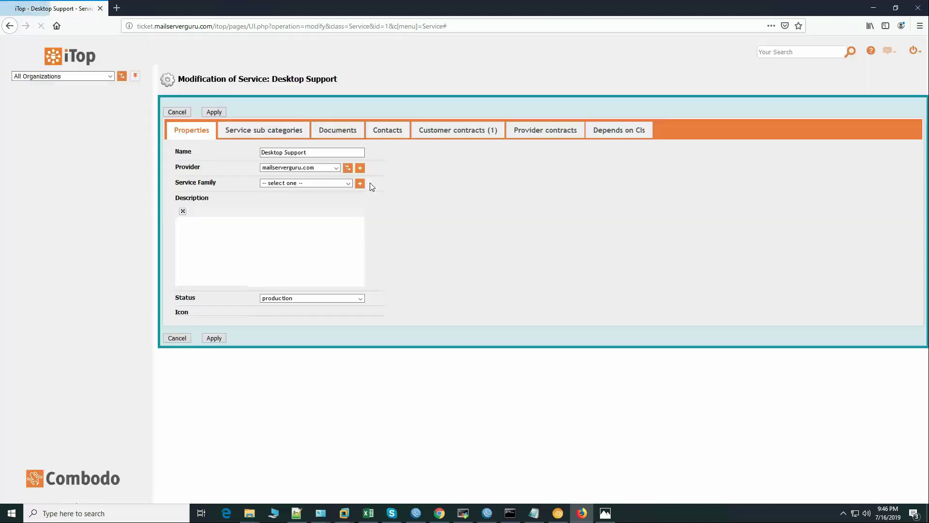
{"action": "left_click", "coordinate": [280, 184]}
{"action": "left_click", "coordinate": [279, 204]}
{"action": "left_click", "coordinate": [213, 390]}
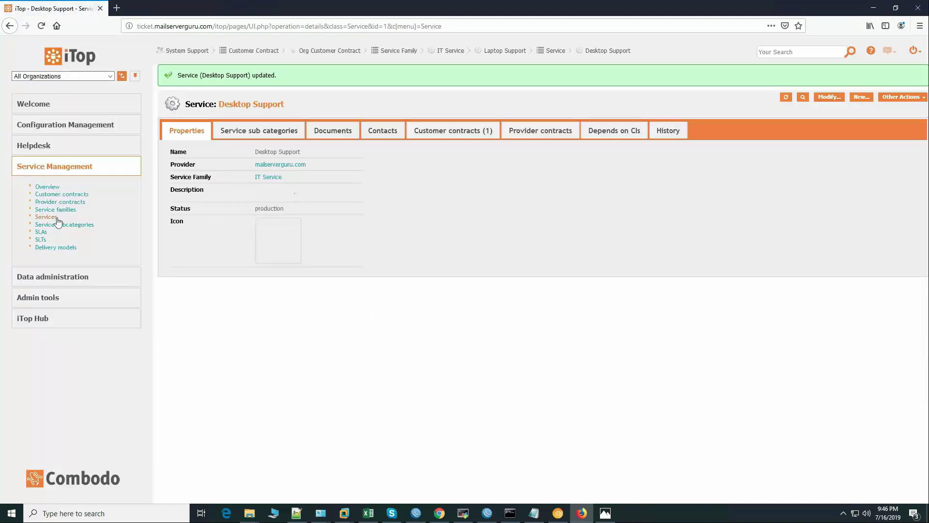
{"action": "left_click", "coordinate": [56, 217]}
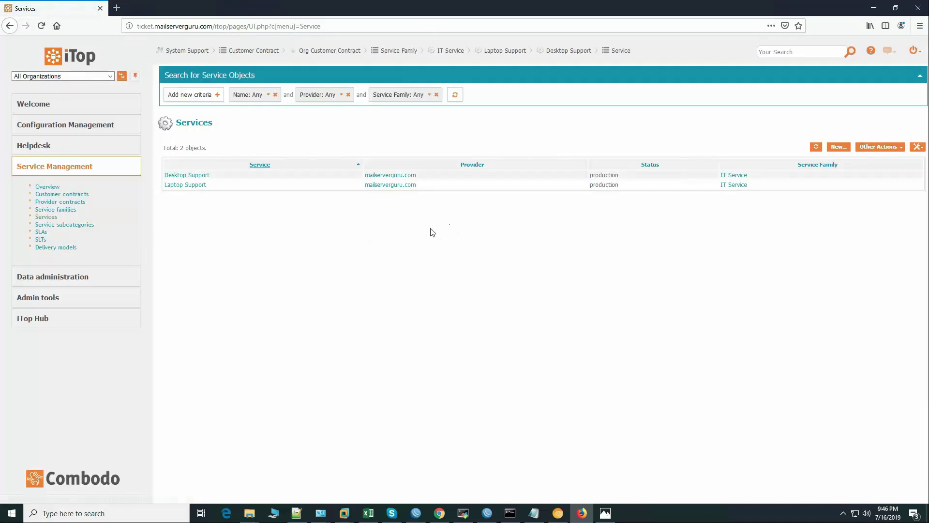
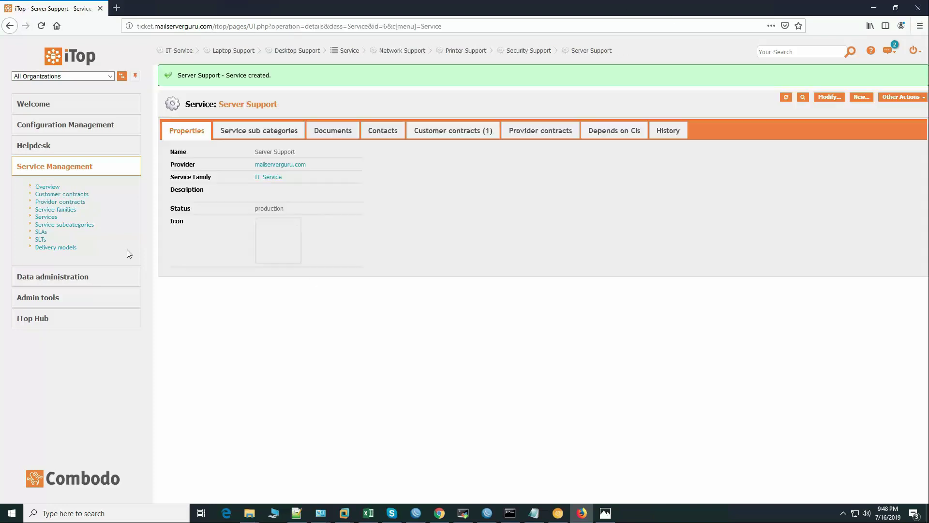
- Return to the Services list to see all six IT Service entries
{"action": "left_click", "coordinate": [46, 216]}
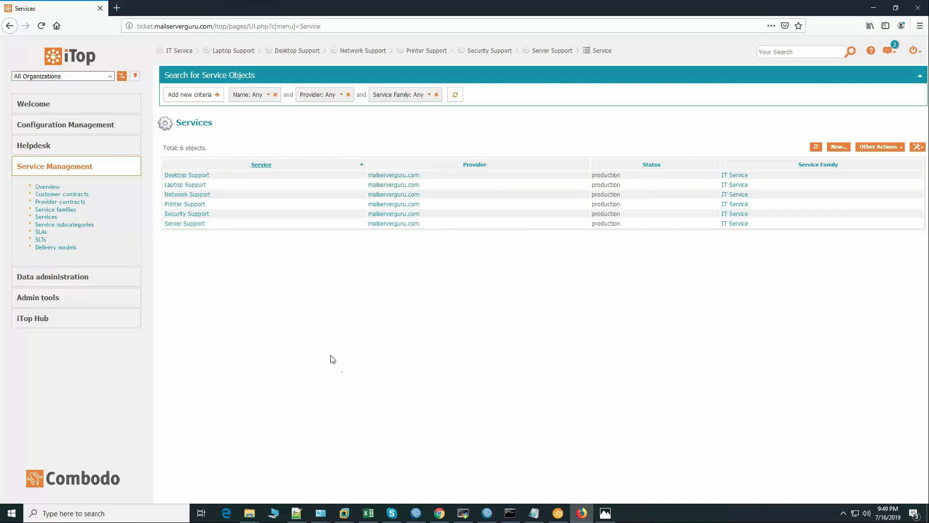
- Create the OS Service Pack Upgrade subcategory under Desktop Support as a production service request
{"action": "left_click", "coordinate": [83, 225]}
{"action": "left_click", "coordinate": [238, 166]}
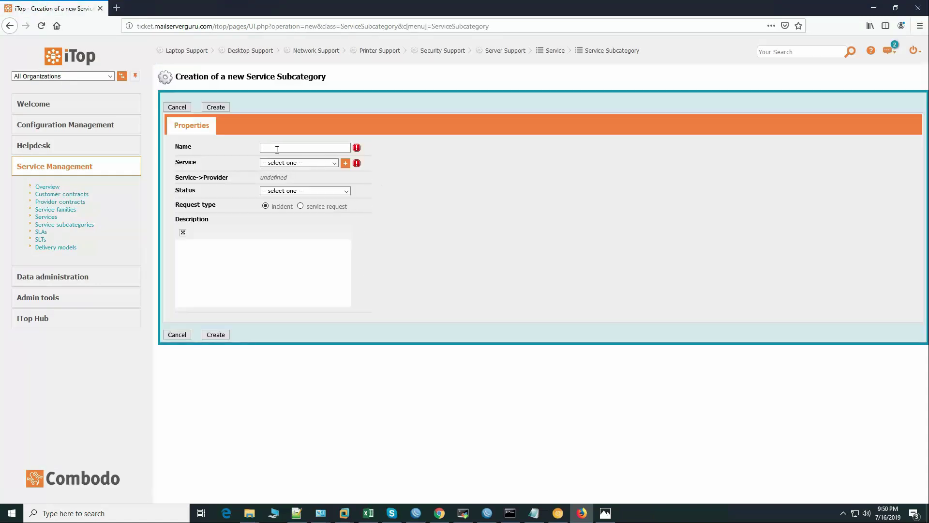
{"action": "left_click", "coordinate": [280, 147]}
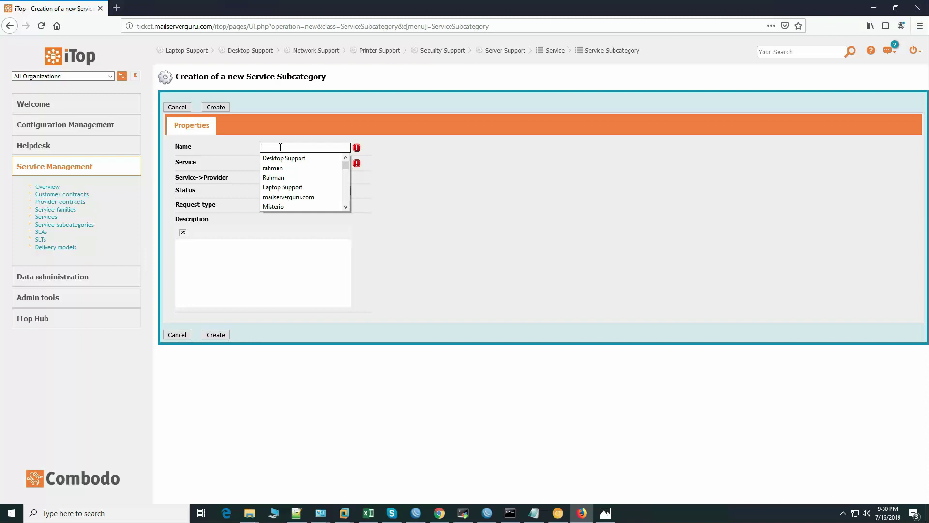
{"action": "type", "text": "OS"}
{"action": "left_click", "coordinate": [291, 158]}
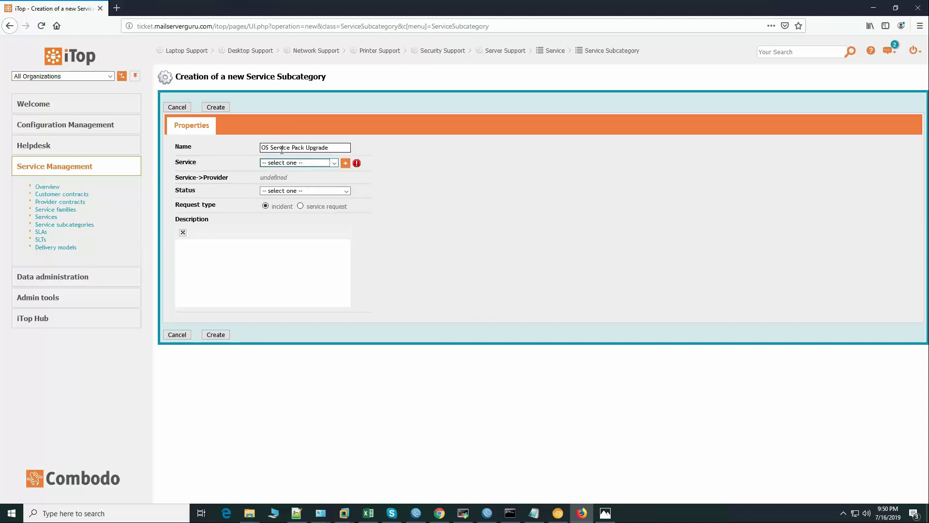
{"action": "left_click", "coordinate": [296, 163]}
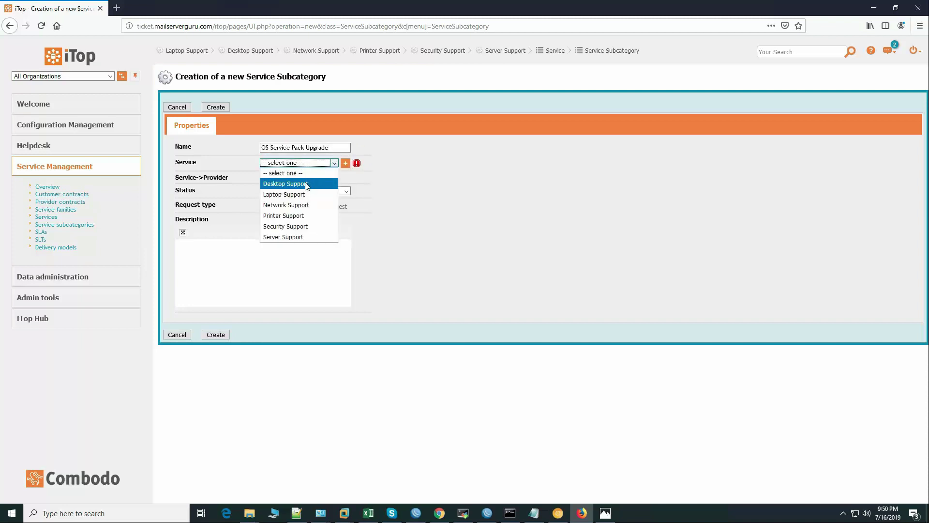
{"action": "left_click", "coordinate": [285, 184]}
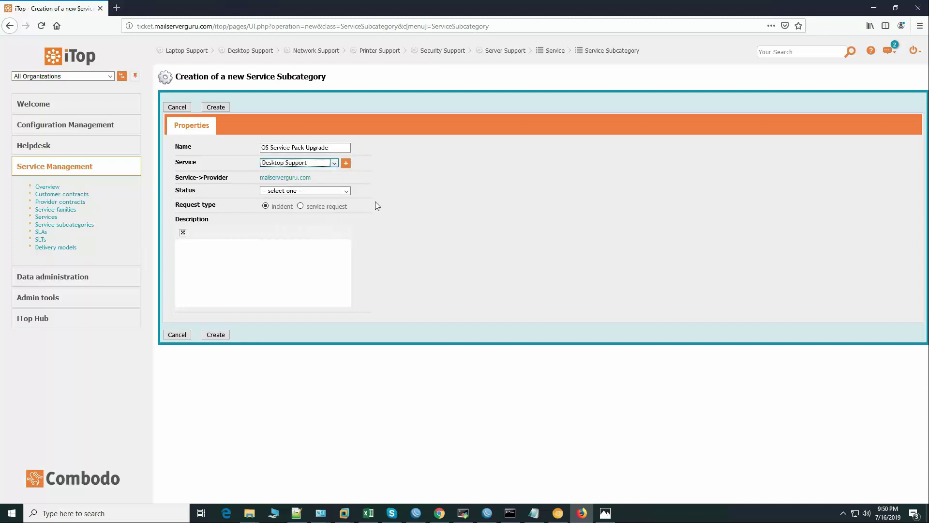
{"action": "left_click", "coordinate": [264, 192]}
{"action": "left_click", "coordinate": [284, 233]}
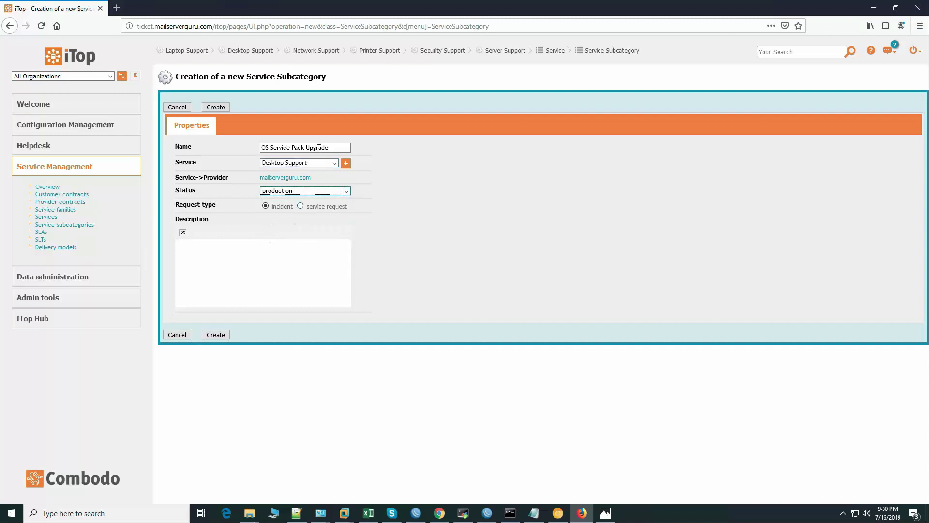
{"action": "left_click", "coordinate": [317, 206]}
{"action": "left_click", "coordinate": [216, 335]}
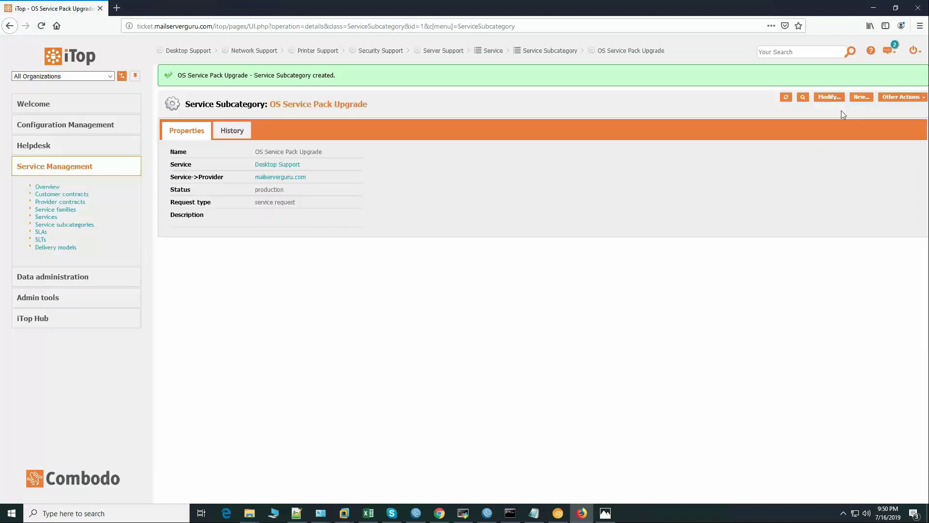
- Create the Pc Problem subcategory under Desktop Support as a production service request
{"action": "left_click", "coordinate": [863, 97]}
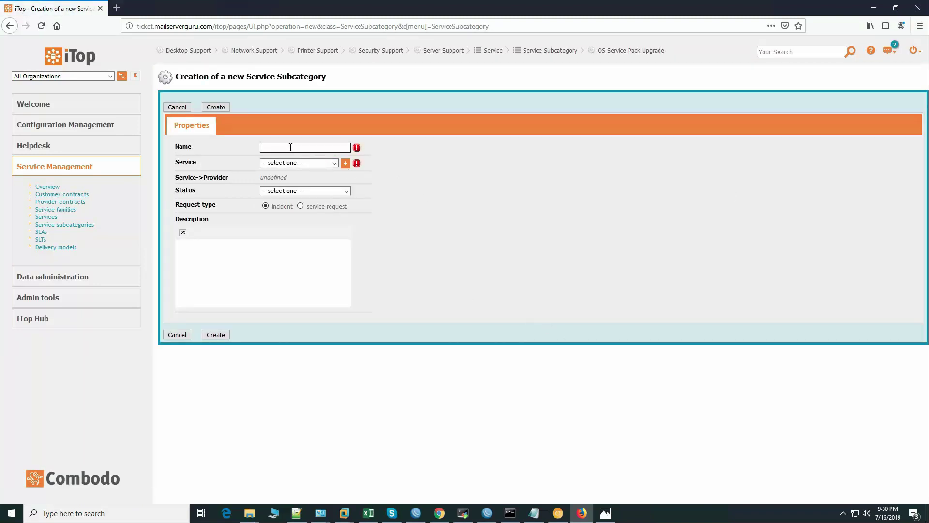
{"action": "type", "text": "Pc"}
{"action": "key", "text": "Down"}
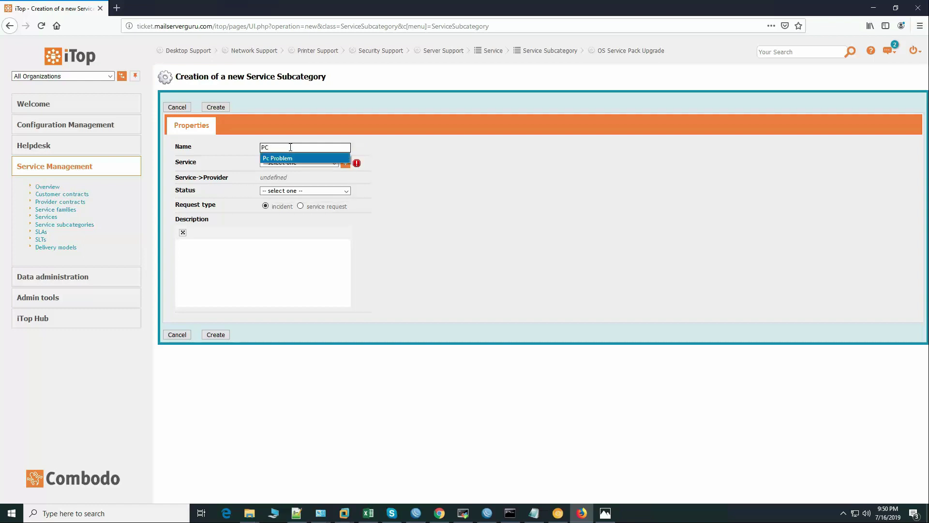
{"action": "key", "text": "Tab"}
{"action": "left_click", "coordinate": [292, 163]}
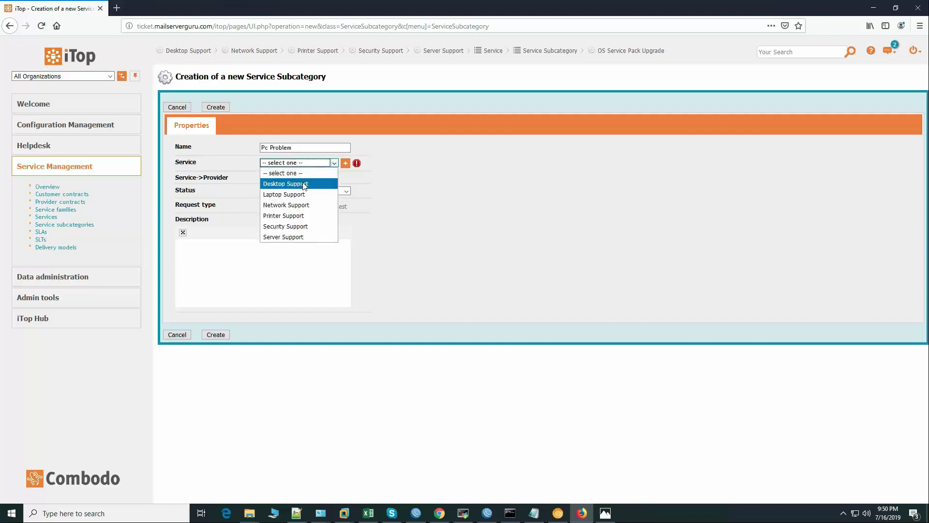
{"action": "left_click", "coordinate": [303, 184]}
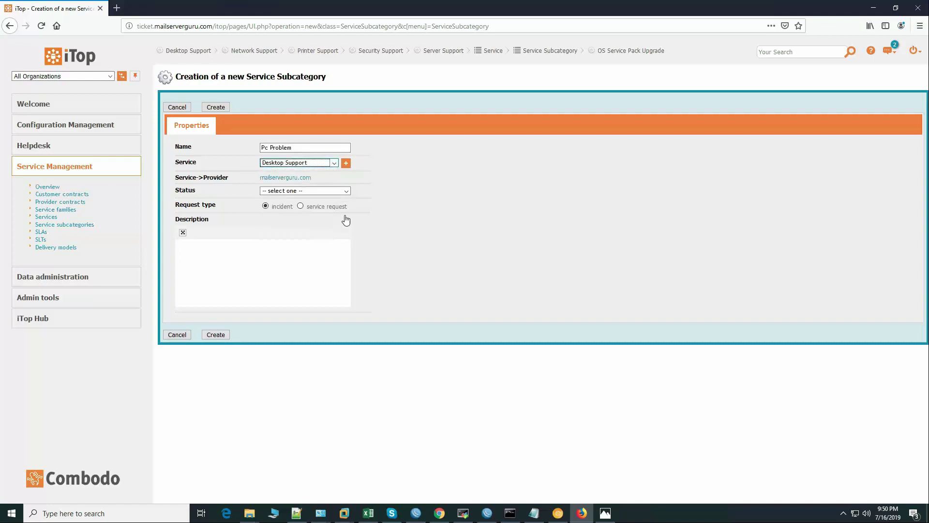
{"action": "left_click", "coordinate": [292, 190]}
{"action": "left_click", "coordinate": [292, 230]}
{"action": "left_click", "coordinate": [313, 208]}
{"action": "left_click", "coordinate": [217, 334]}
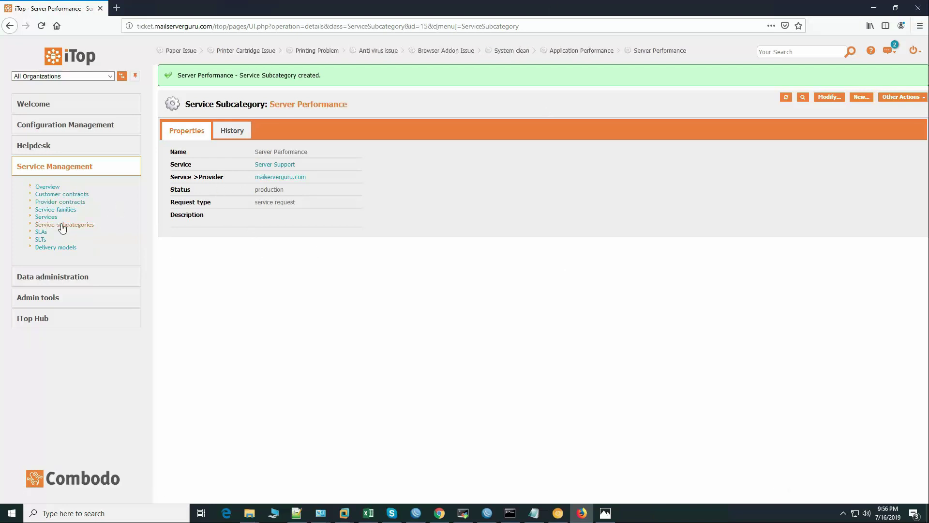
- List all service subcategories on one page sorted by Service, after checking the steps image
{"action": "left_click", "coordinate": [62, 225]}
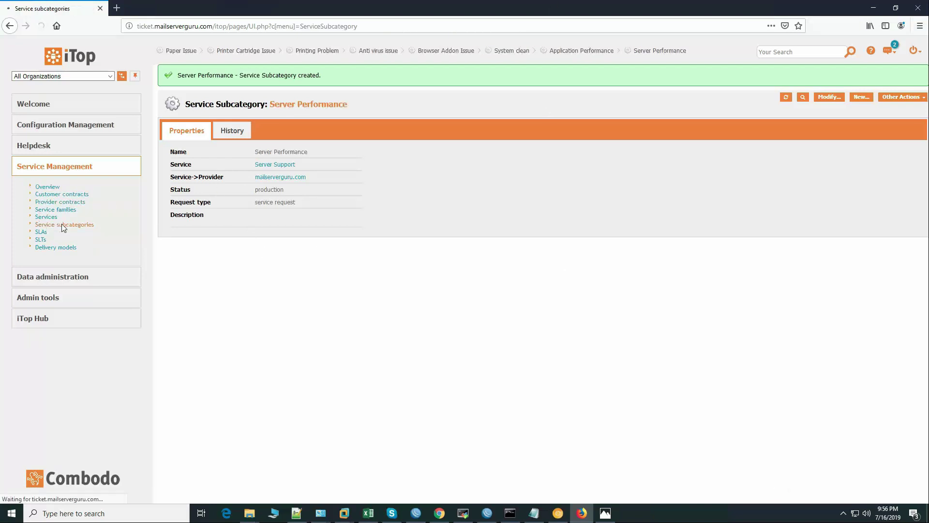
{"action": "left_click", "coordinate": [251, 160]}
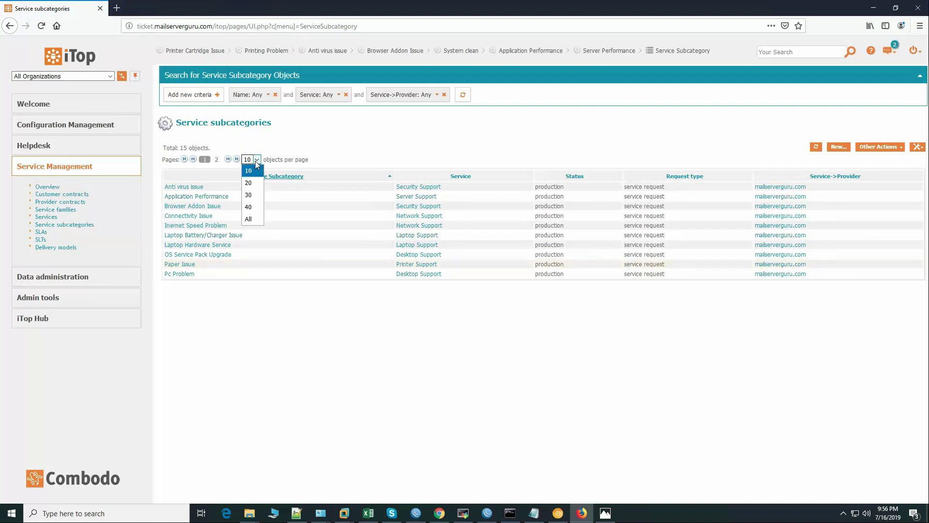
{"action": "left_click", "coordinate": [255, 227]}
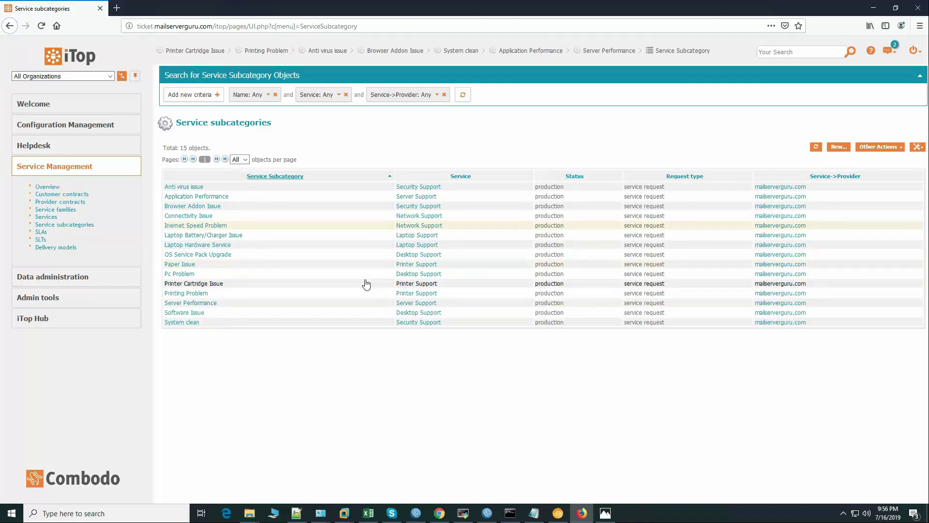
{"action": "left_click", "coordinate": [460, 177]}
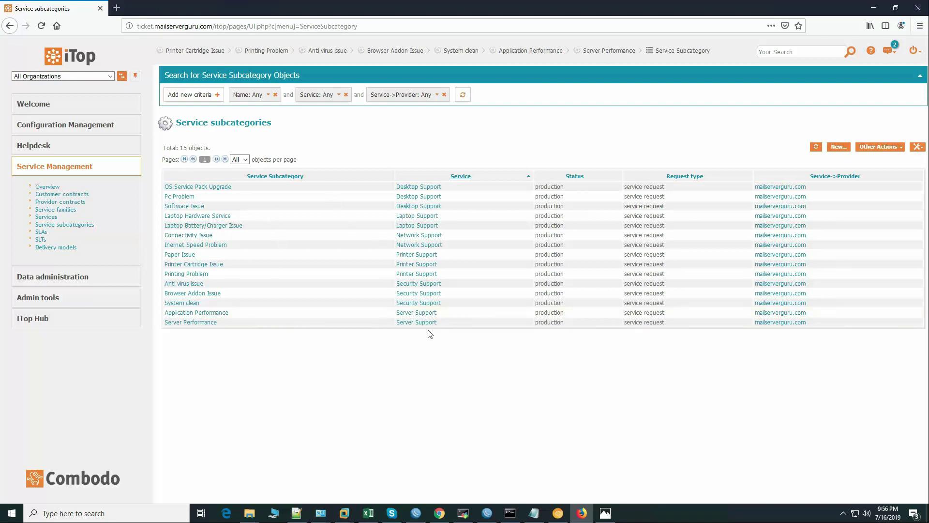
{"action": "key", "text": "alt+Tab"}
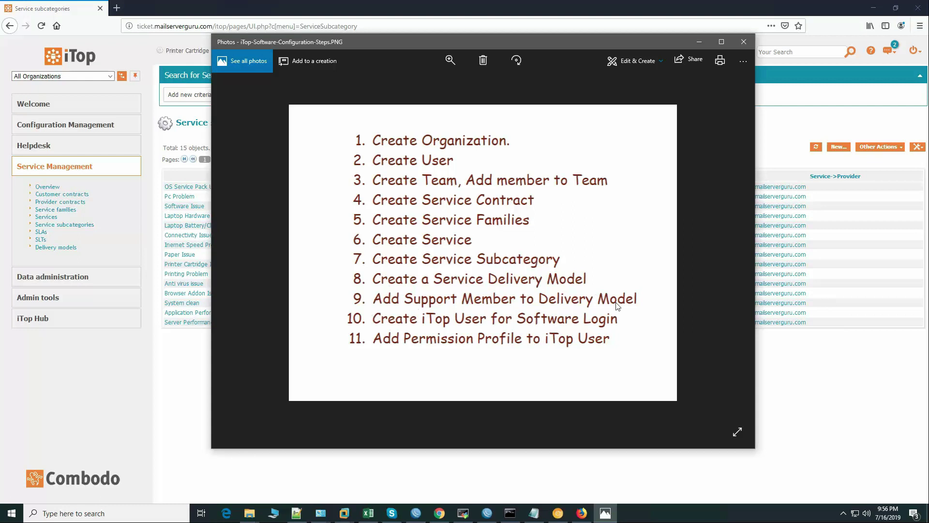
{"action": "left_click", "coordinate": [186, 382]}
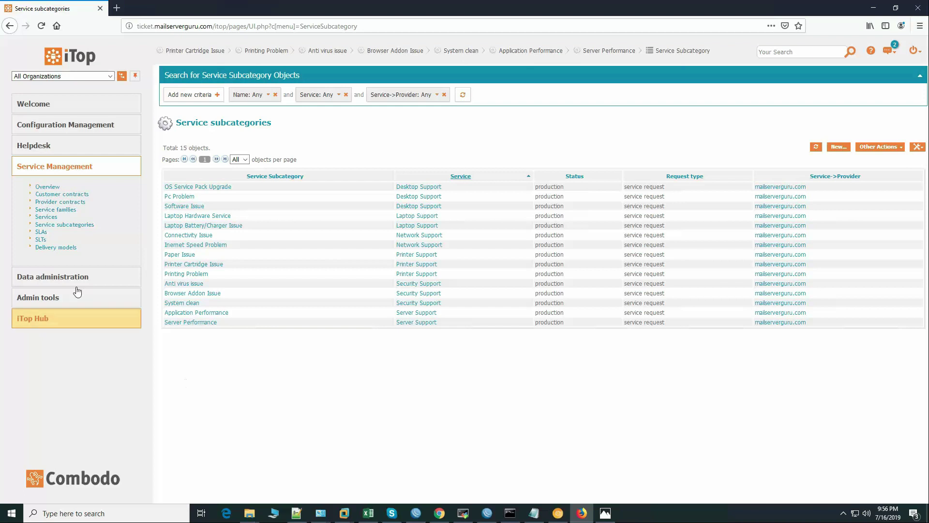
- Open the Org Delivery Model's contacts for editing
{"action": "left_click", "coordinate": [68, 247]}
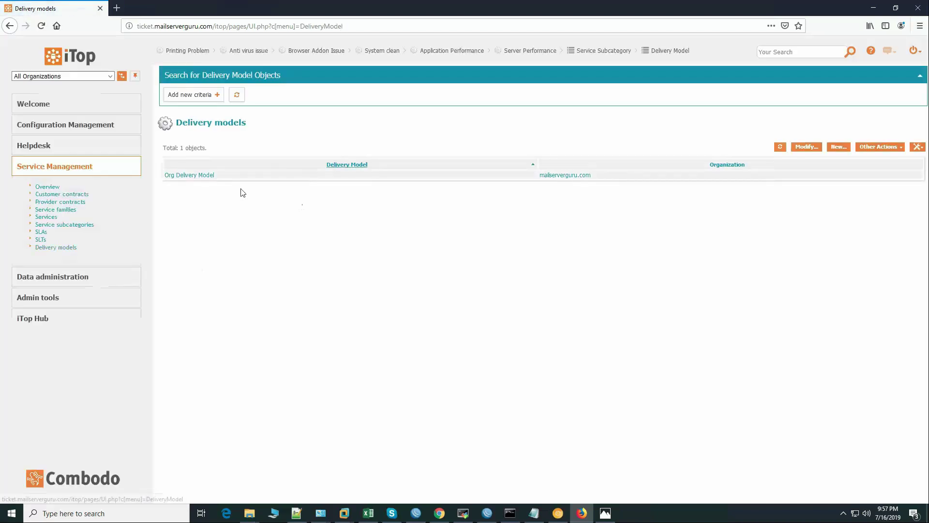
{"action": "left_click", "coordinate": [204, 178]}
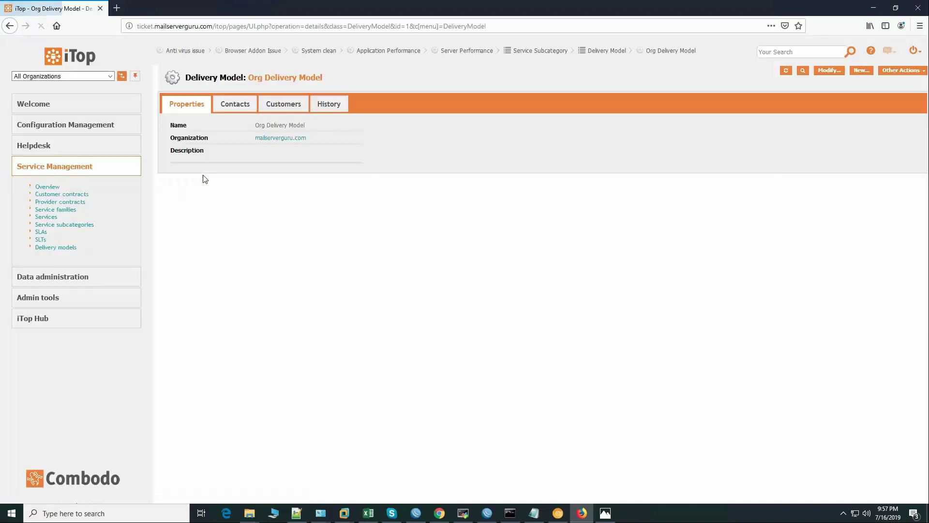
{"action": "left_click", "coordinate": [239, 103]}
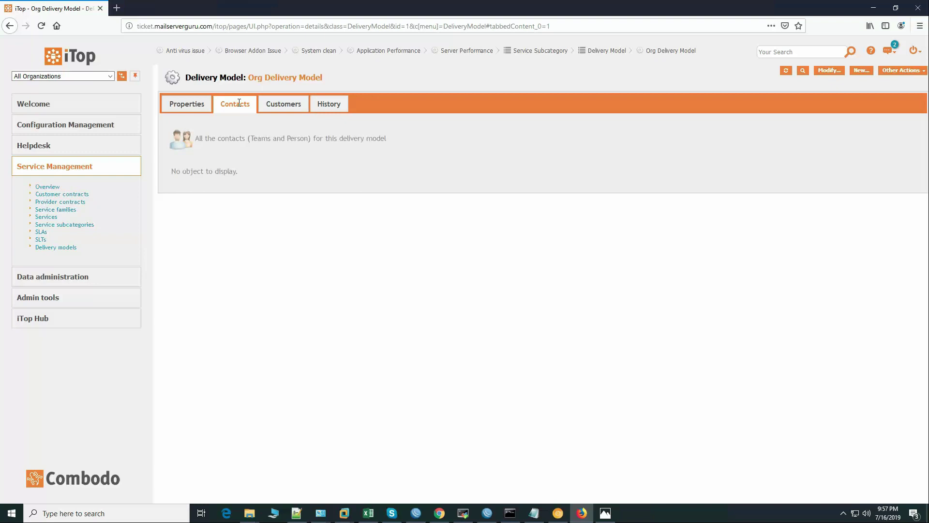
{"action": "left_click", "coordinate": [829, 71]}
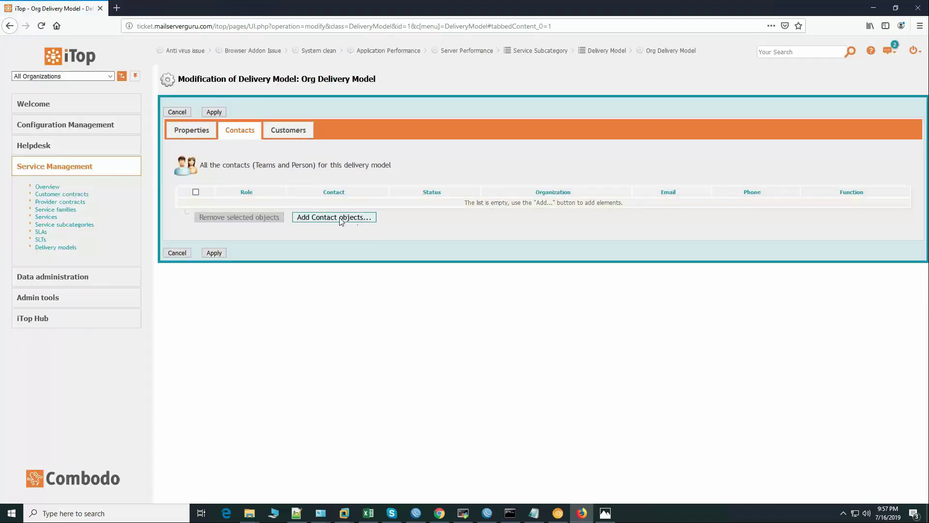
- Add the Application Support, Desktop Support and System Support teams as contacts and apply
{"action": "left_click", "coordinate": [356, 218]}
{"action": "left_click", "coordinate": [177, 124]}
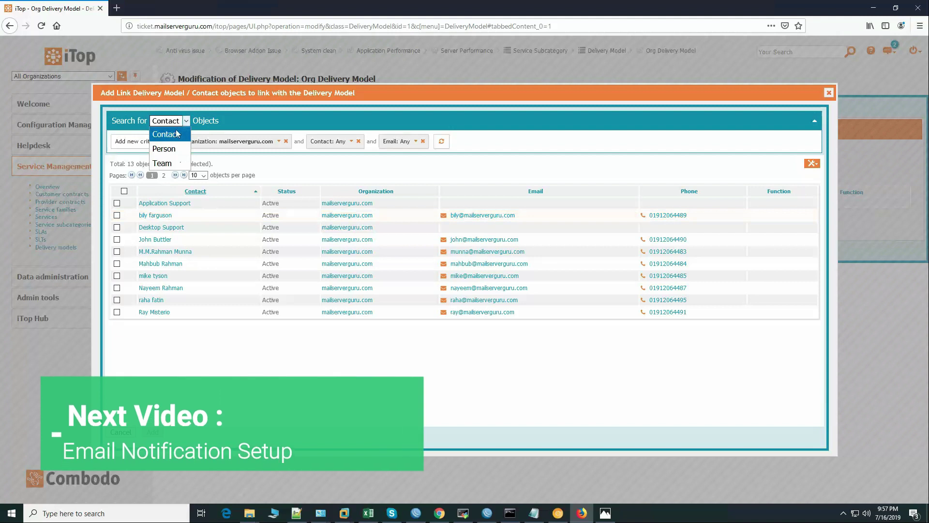
{"action": "left_click", "coordinate": [165, 163]}
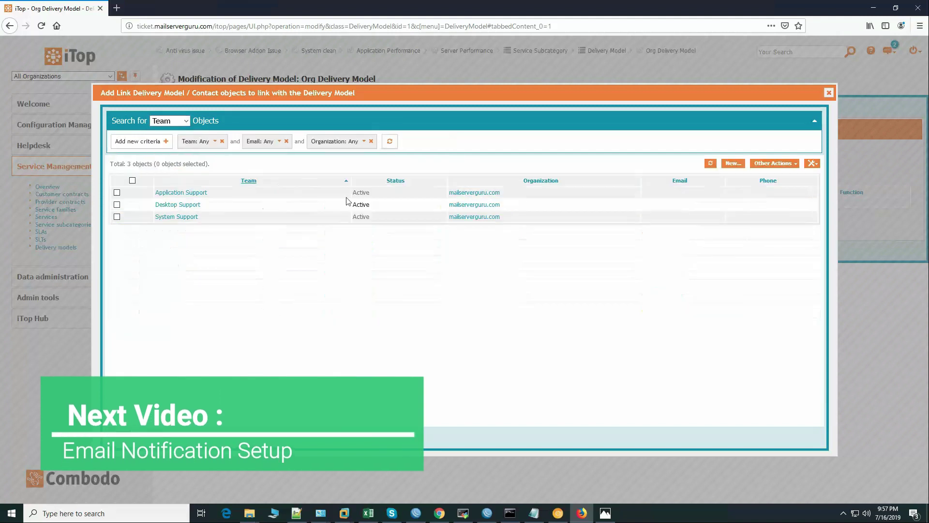
{"action": "left_click", "coordinate": [132, 181]}
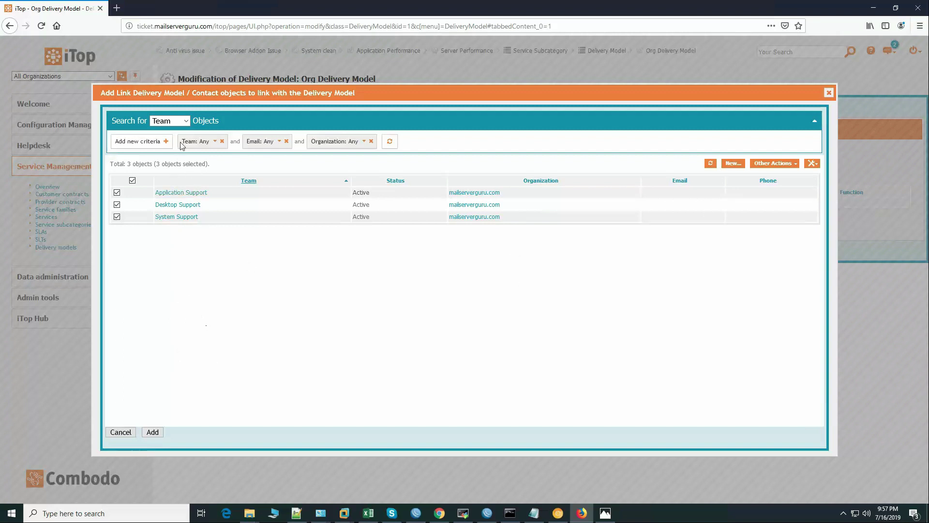
{"action": "left_click", "coordinate": [186, 121]}
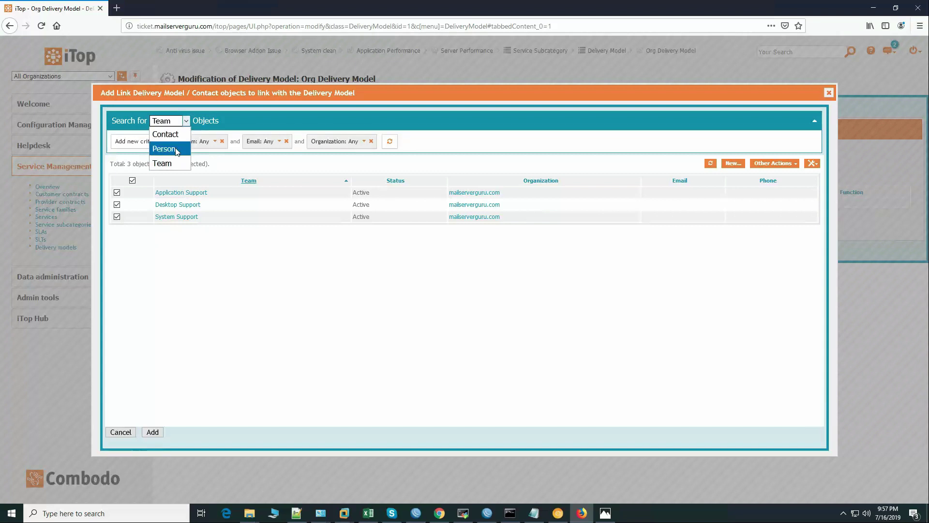
{"action": "left_click", "coordinate": [177, 150]}
{"action": "left_click", "coordinate": [170, 121]}
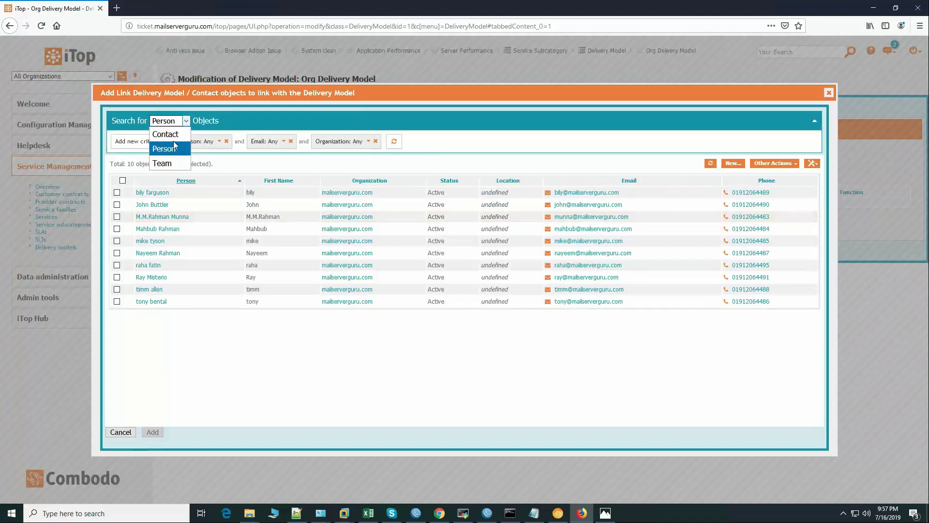
{"action": "left_click", "coordinate": [163, 163]}
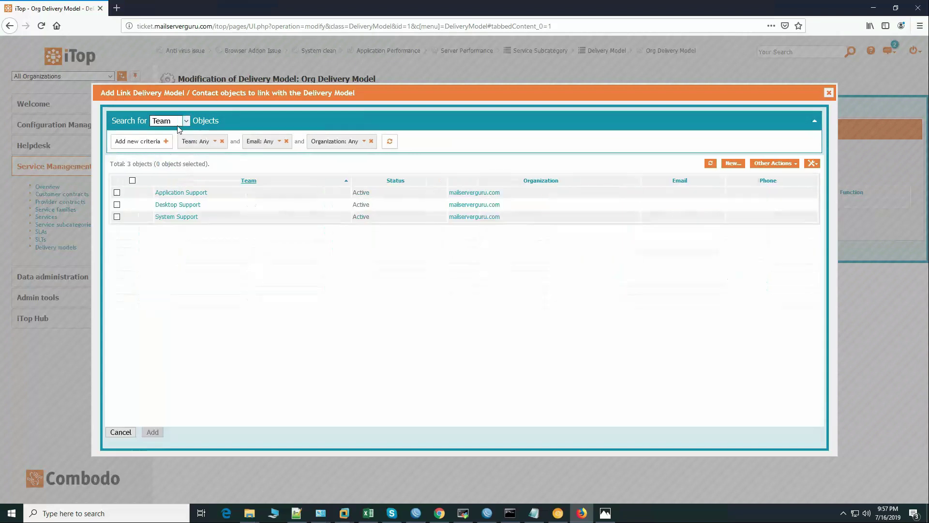
{"action": "left_click", "coordinate": [132, 181]}
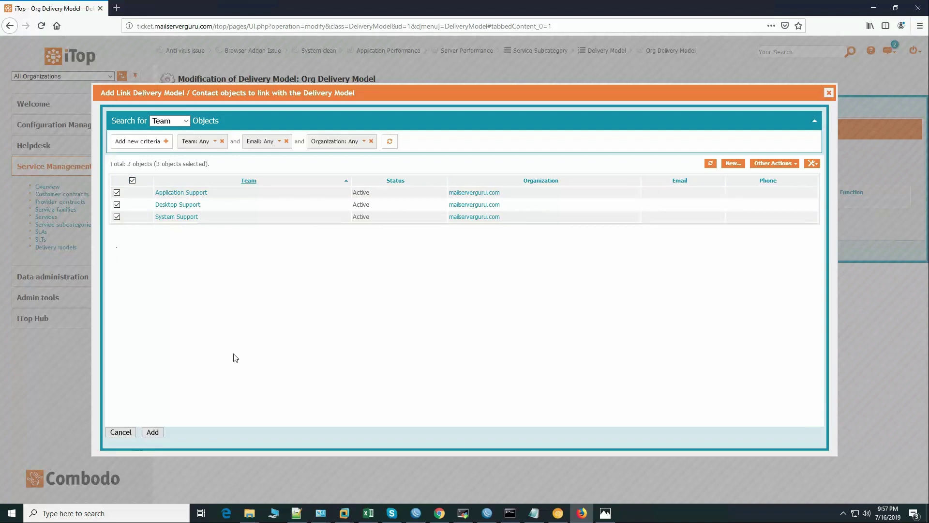
{"action": "left_click", "coordinate": [153, 432]}
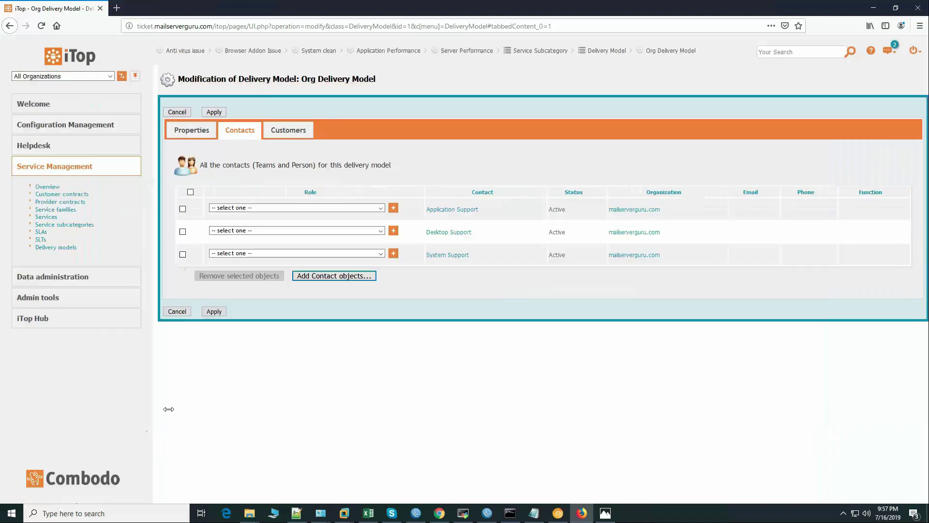
{"action": "left_click", "coordinate": [213, 311]}
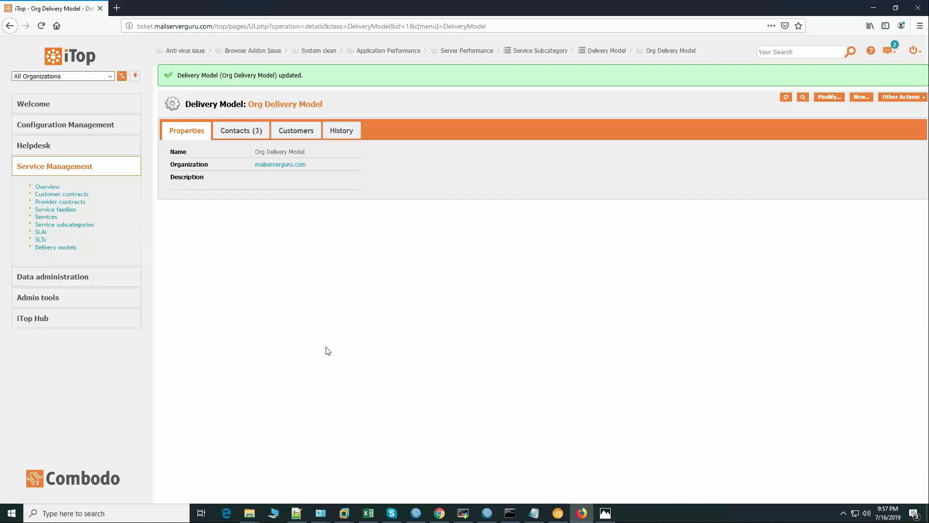
{"action": "left_click", "coordinate": [606, 513]}
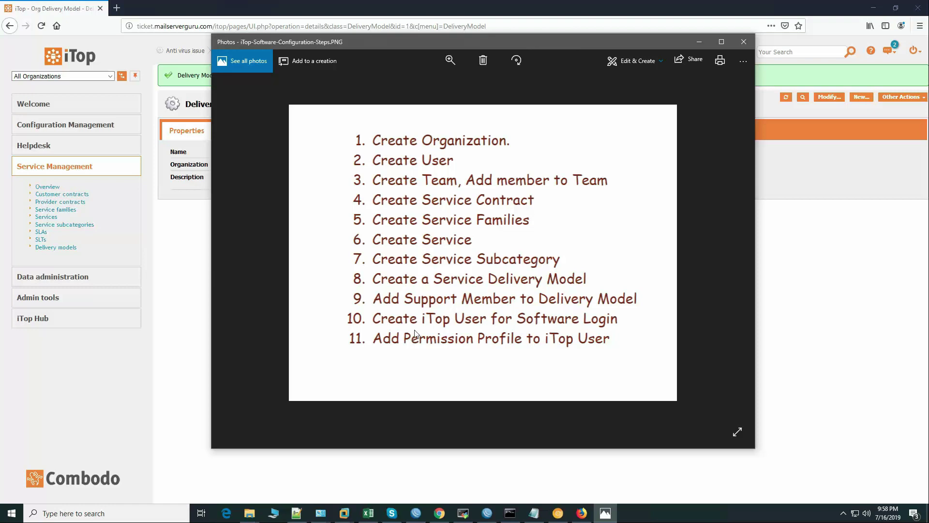
- Start a new iTop user account from the Admin tools User Accounts list
{"action": "left_click", "coordinate": [173, 304]}
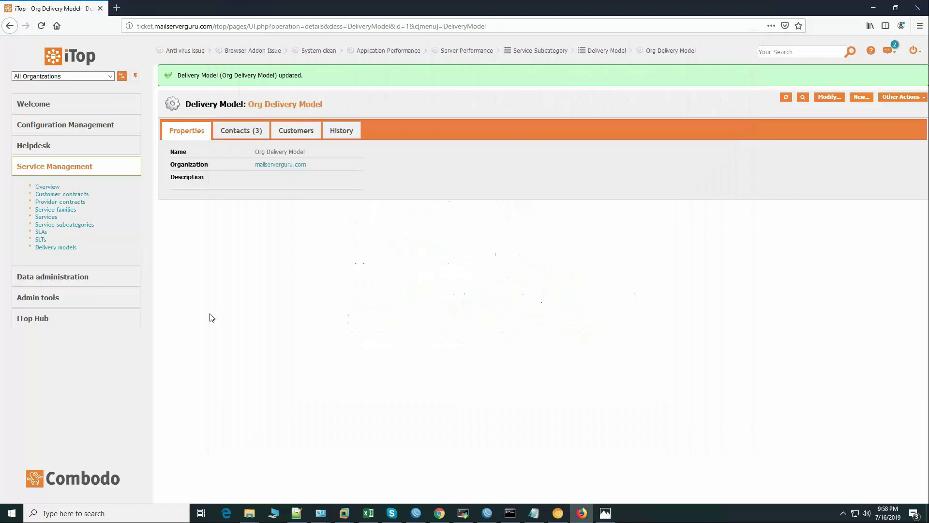
{"action": "left_click", "coordinate": [34, 300]}
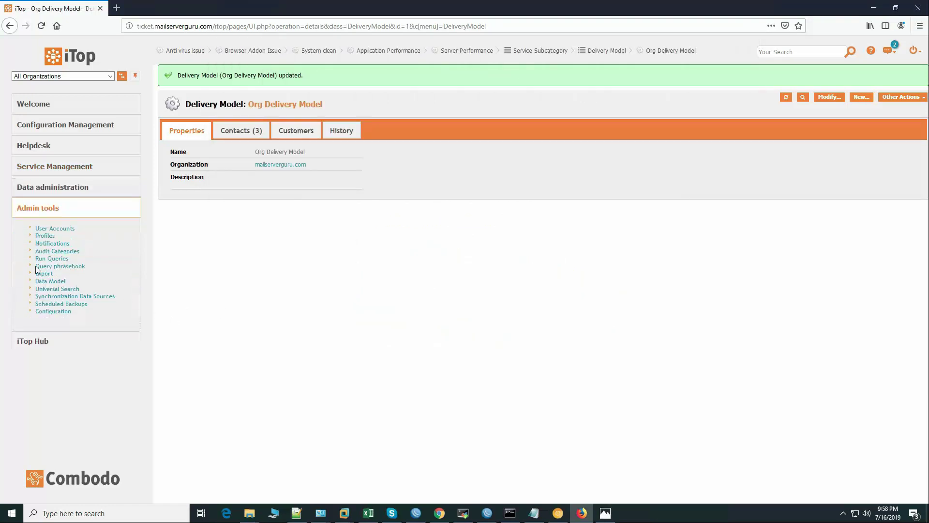
{"action": "left_click", "coordinate": [67, 233]}
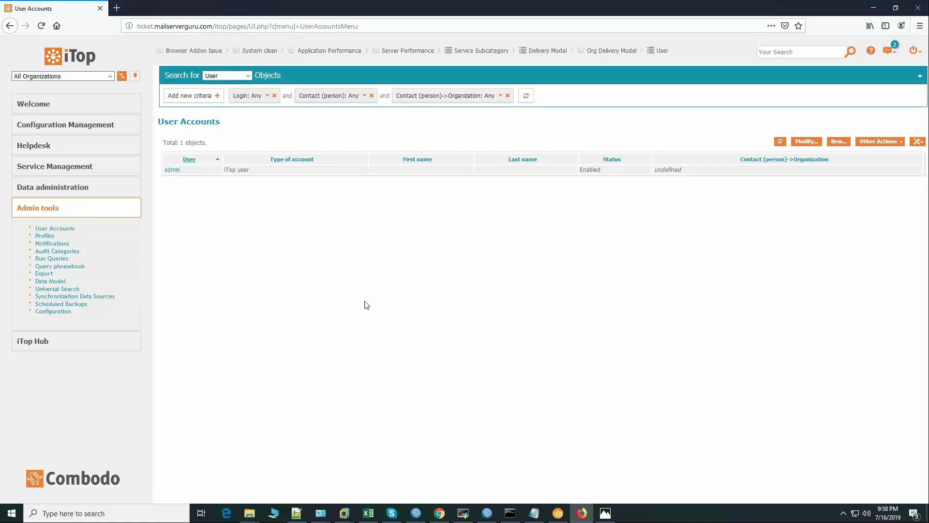
{"action": "left_click", "coordinate": [844, 143]}
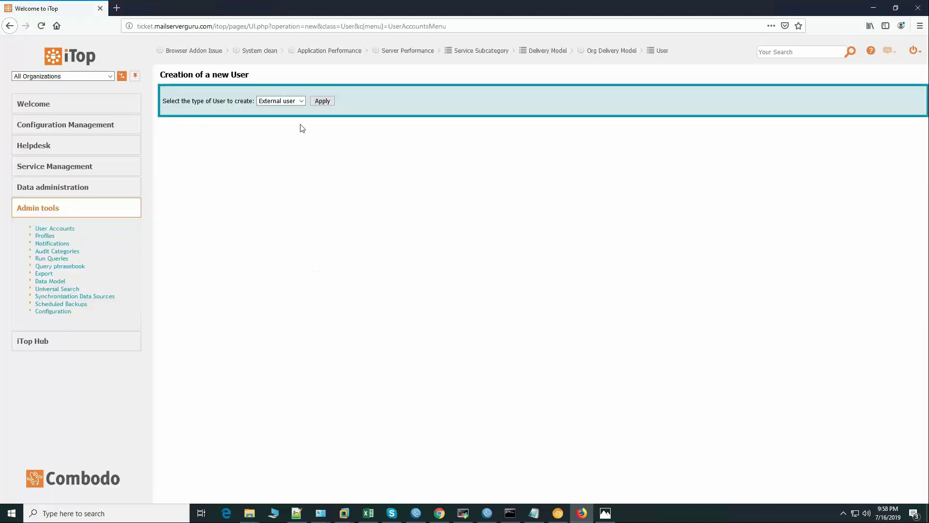
{"action": "left_click", "coordinate": [298, 101]}
{"action": "left_click", "coordinate": [290, 135]}
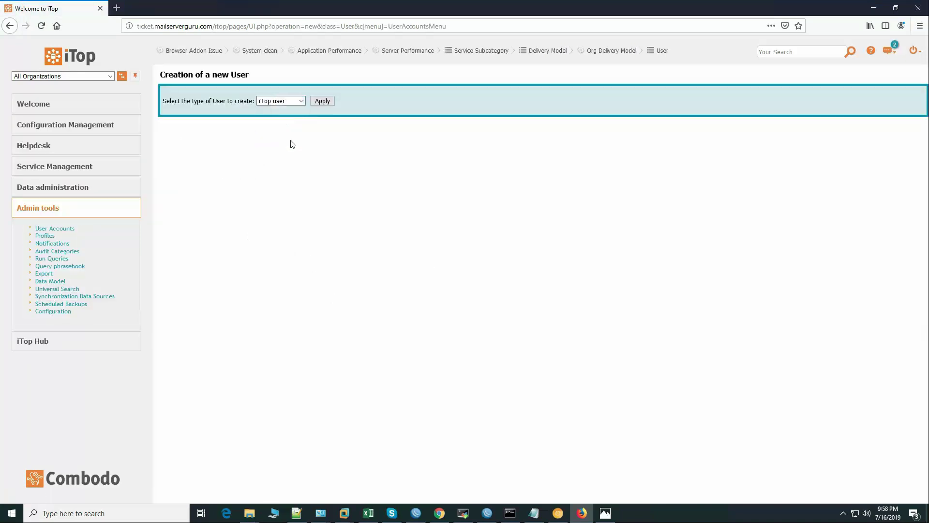
{"action": "left_click", "coordinate": [315, 103]}
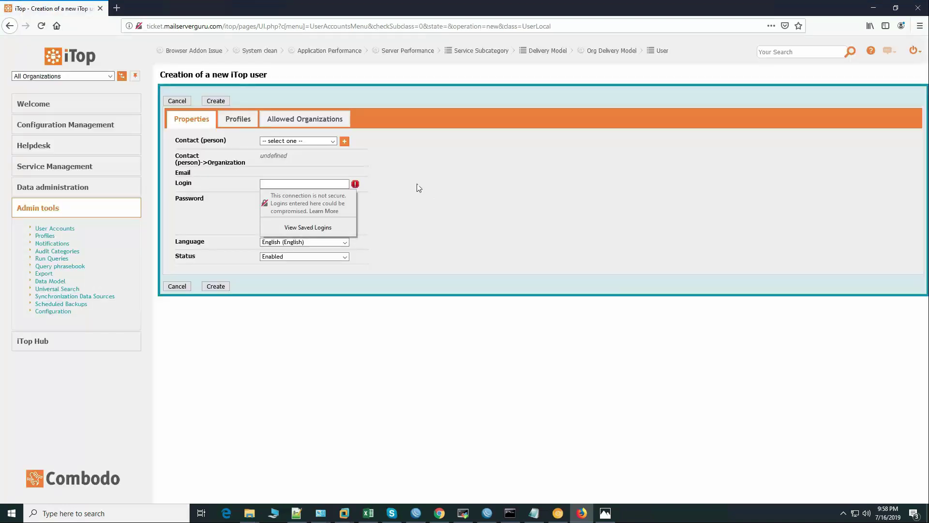
- Link the account to the first contact person and enter its login and confirmed password
{"action": "left_click", "coordinate": [306, 140]}
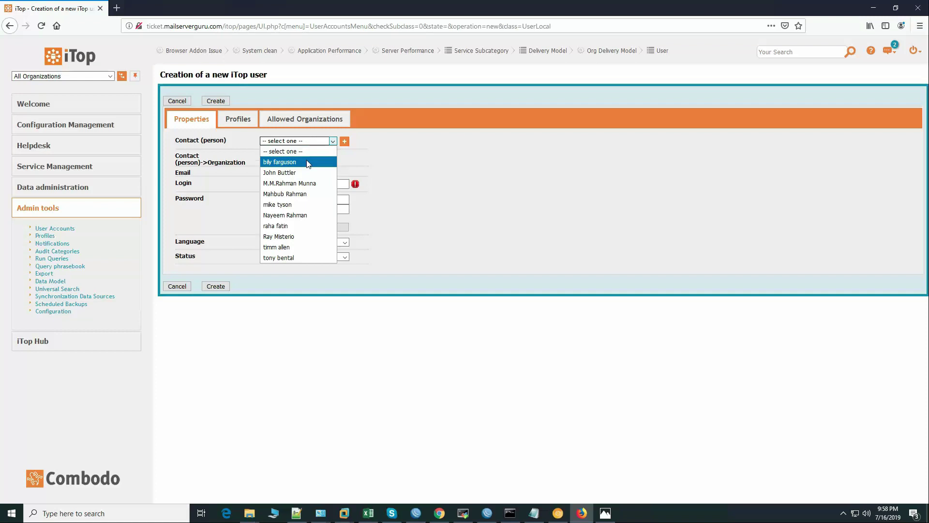
{"action": "left_click", "coordinate": [308, 162]}
{"action": "left_click", "coordinate": [276, 187]}
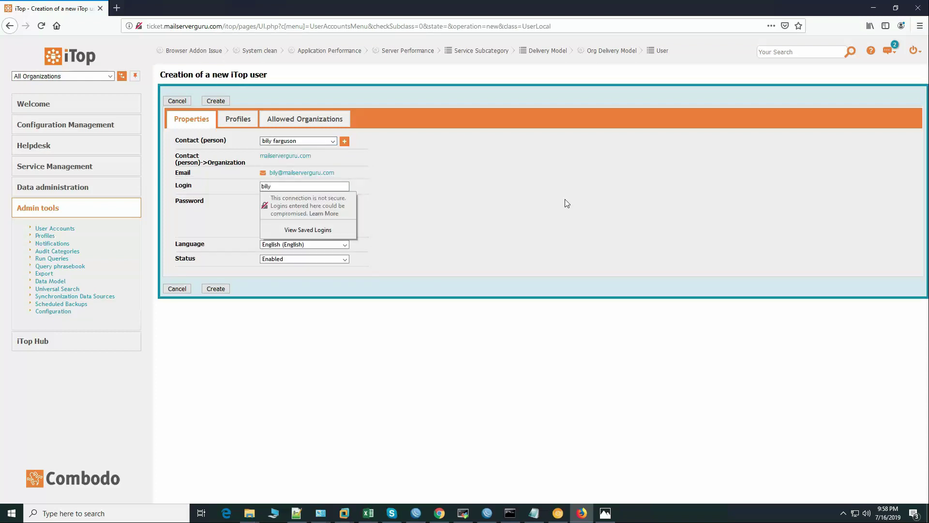
{"action": "key", "text": "Tab"}
{"action": "type", "text": "pas"}
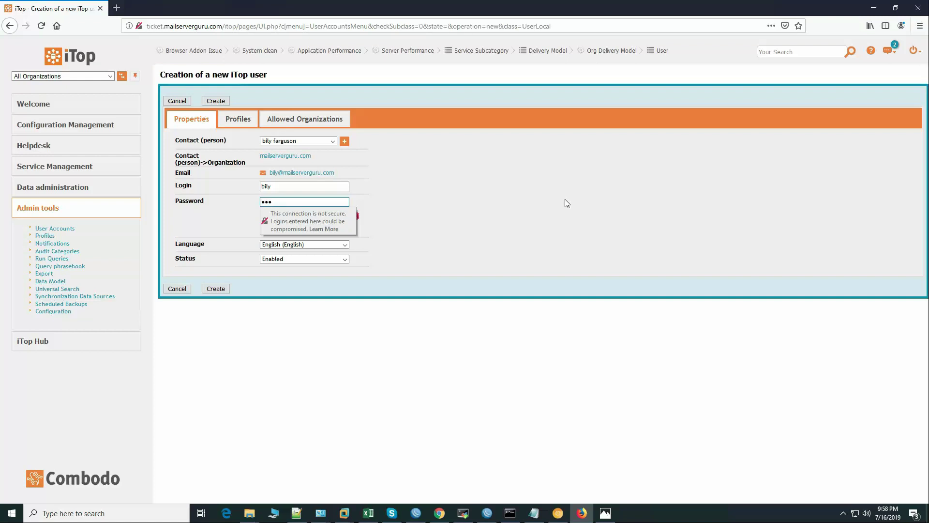
{"action": "type", "text": "s"}
{"action": "key", "text": "Tab"}
{"action": "type", "text": "pa"}
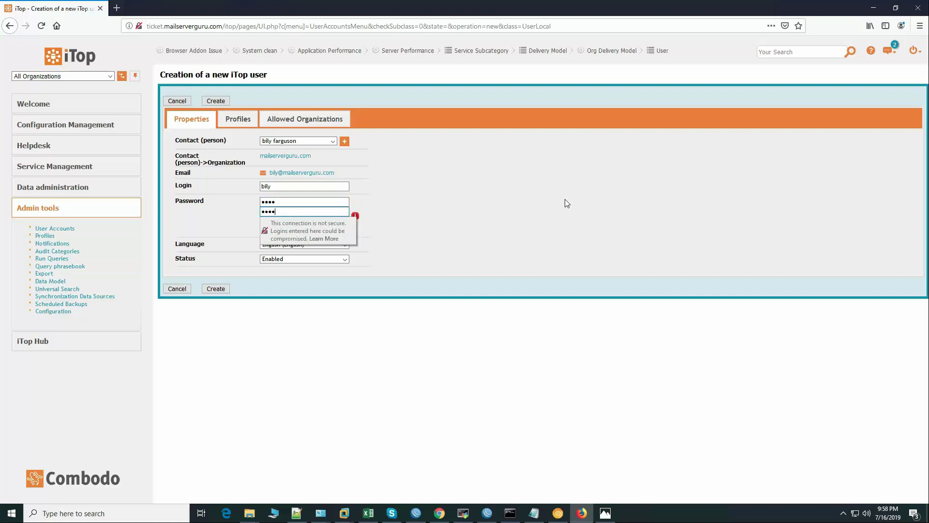
{"action": "key", "text": "Tab"}
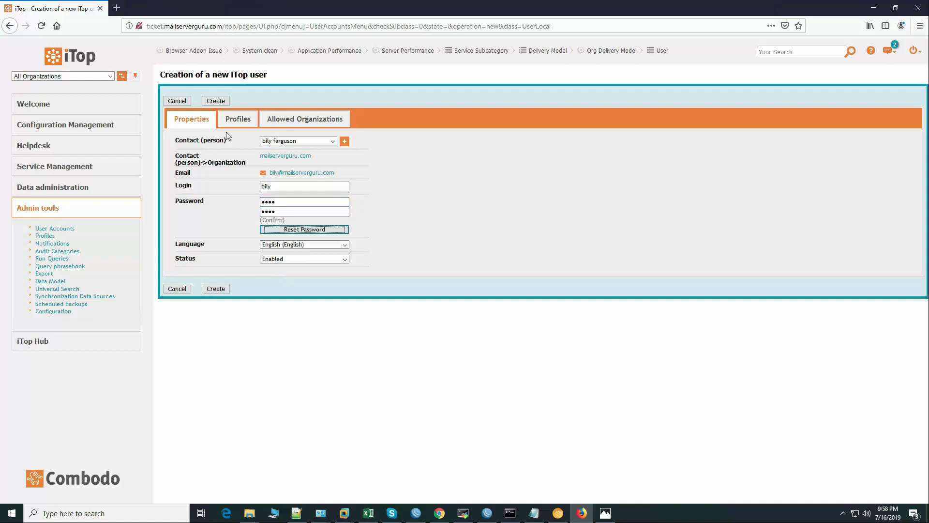
- Add all profiles except Administrator, Portal user and Portal power user to the user
{"action": "left_click", "coordinate": [242, 123]}
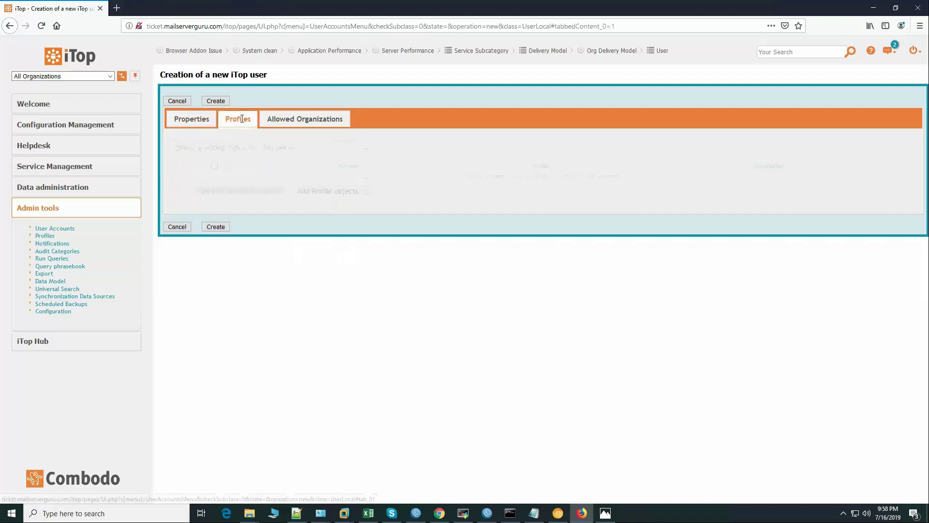
{"action": "left_click", "coordinate": [326, 192]}
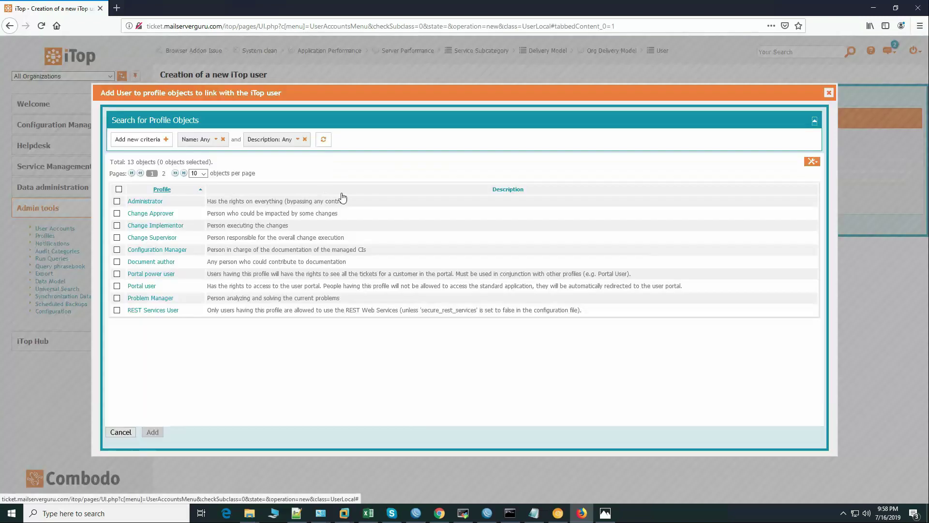
{"action": "left_click", "coordinate": [199, 173]}
{"action": "left_click", "coordinate": [199, 225]}
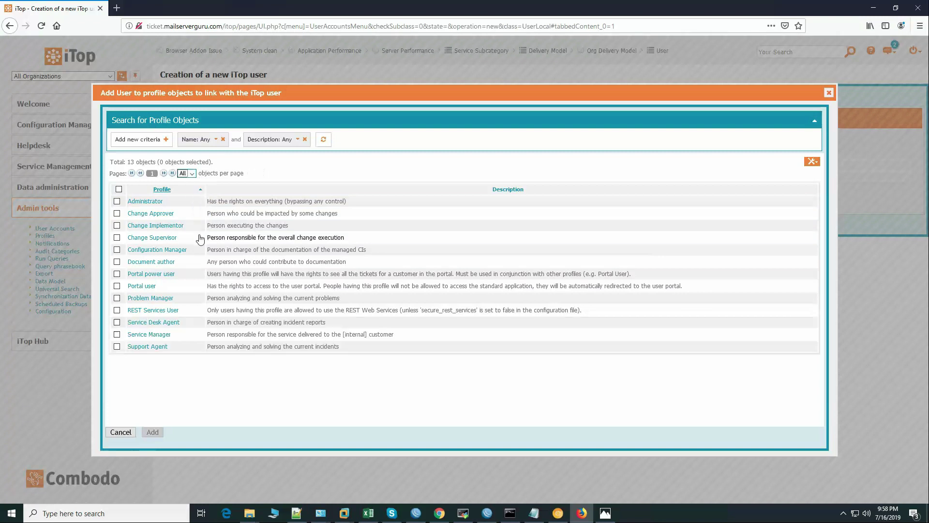
{"action": "left_click", "coordinate": [119, 190]}
{"action": "left_click", "coordinate": [117, 202]}
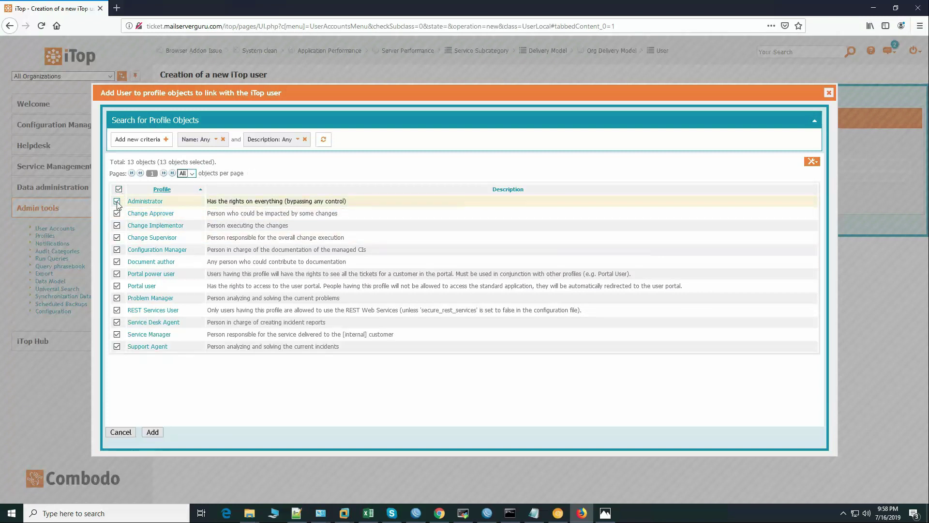
{"action": "left_click", "coordinate": [117, 286]}
{"action": "left_click", "coordinate": [116, 274]}
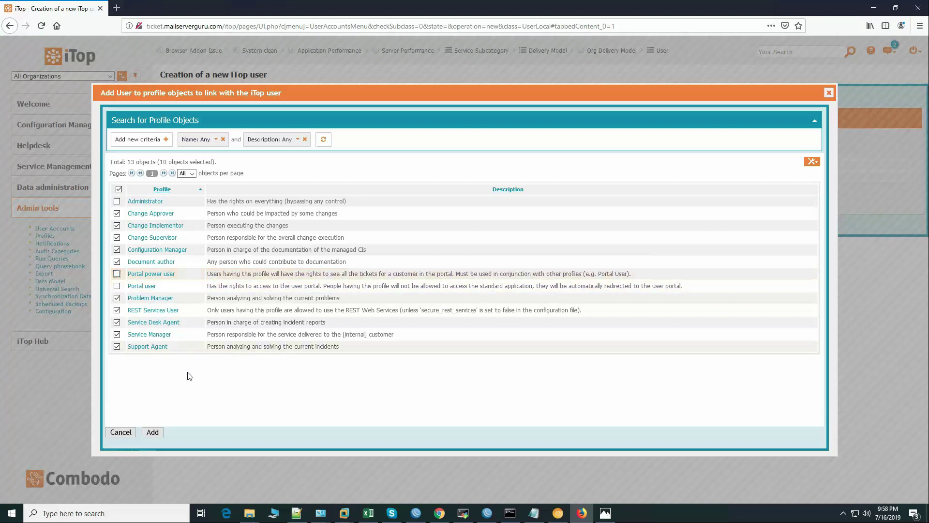
{"action": "left_click", "coordinate": [152, 432]}
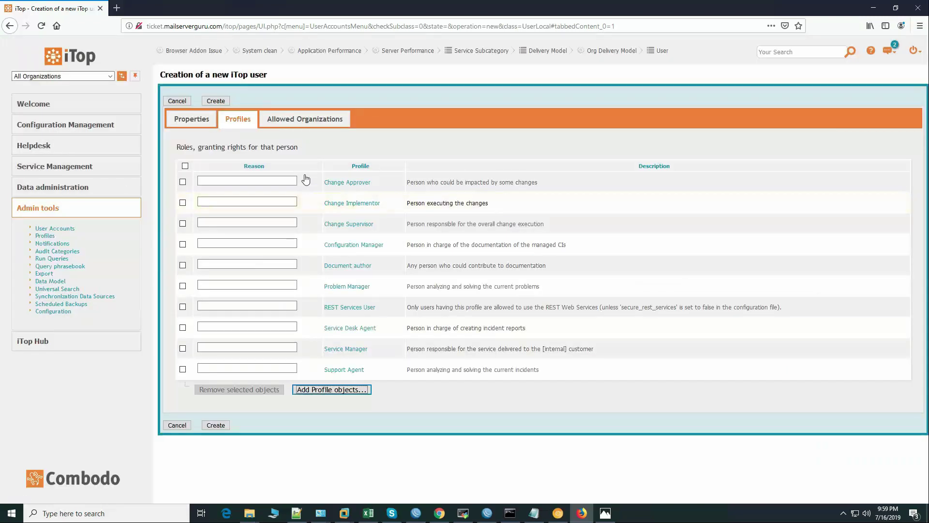
- Create the user account and decline the browser's offer to save the login
{"action": "left_click", "coordinate": [197, 120]}
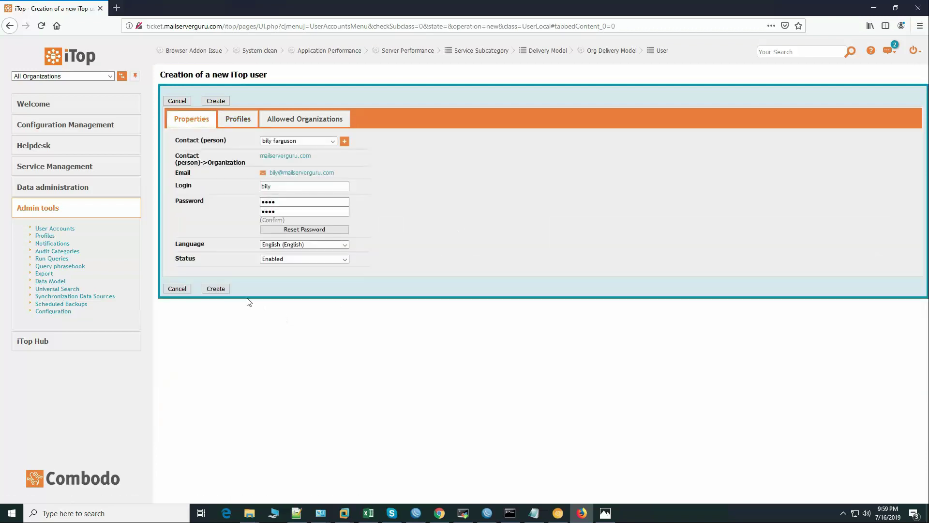
{"action": "left_click", "coordinate": [216, 289]}
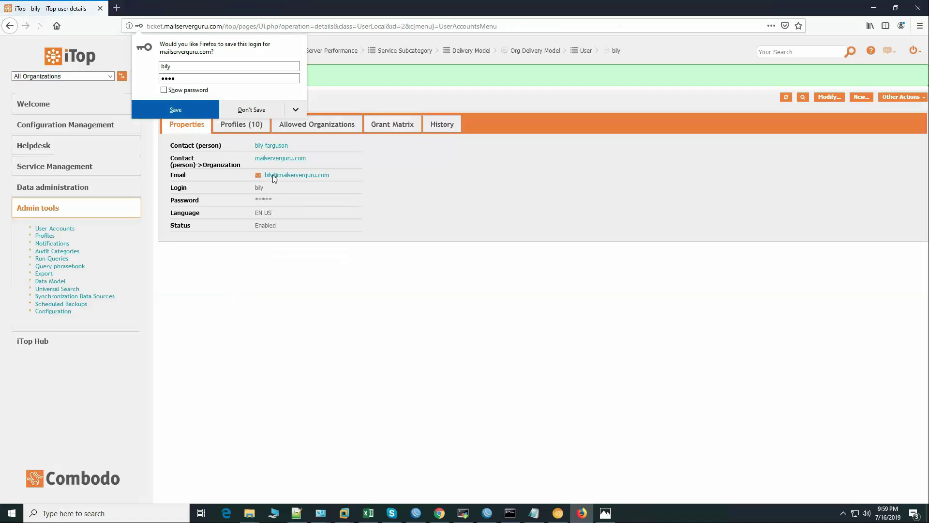
{"action": "left_click", "coordinate": [253, 108]}
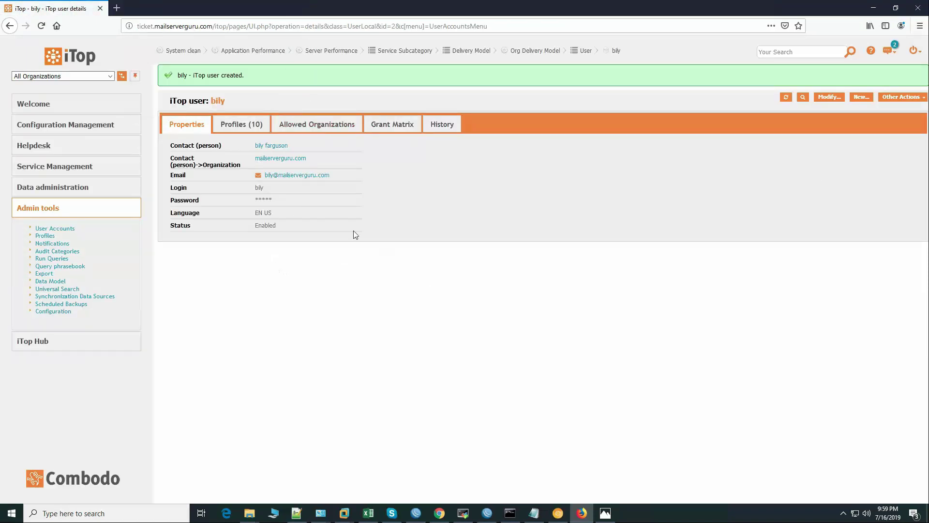
- Start another iTop user with a different contact person, a login name and a confirmed password
{"action": "left_click", "coordinate": [861, 97]}
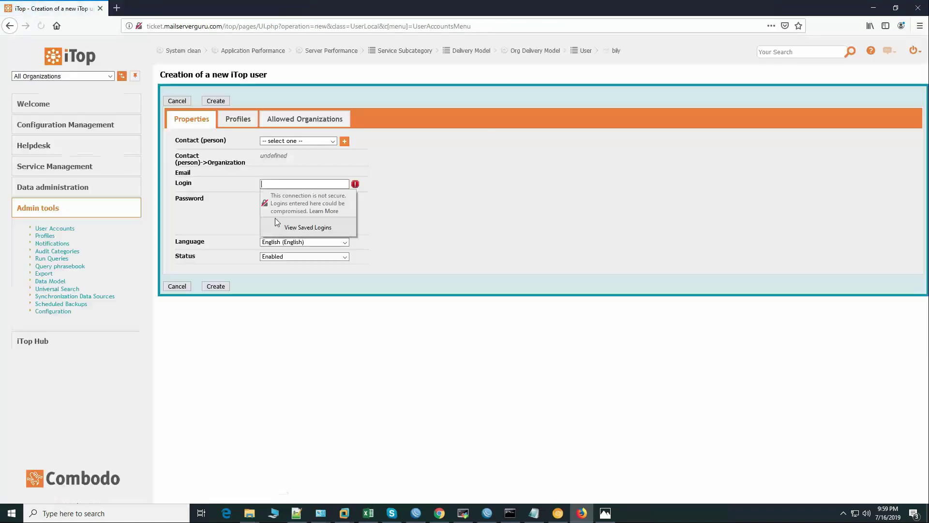
{"action": "left_click", "coordinate": [306, 140]}
{"action": "left_click", "coordinate": [312, 183]}
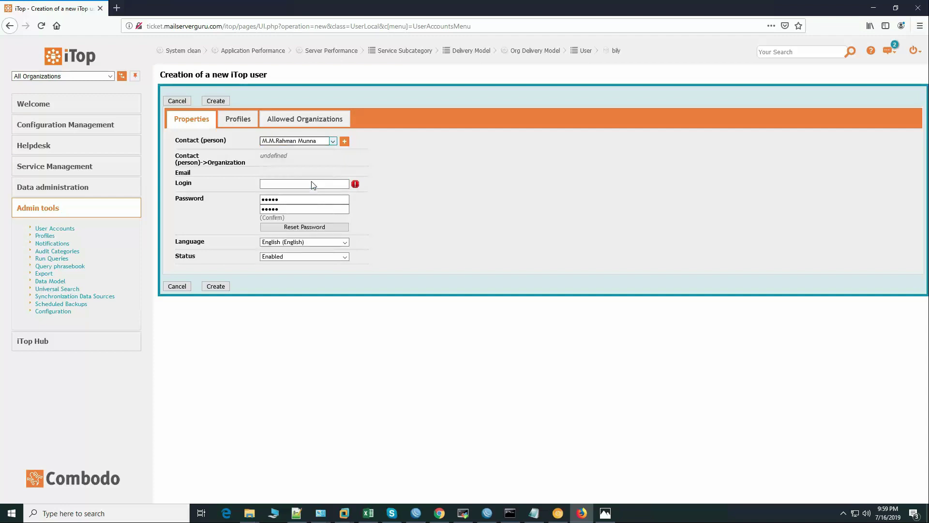
{"action": "left_click", "coordinate": [287, 186]}
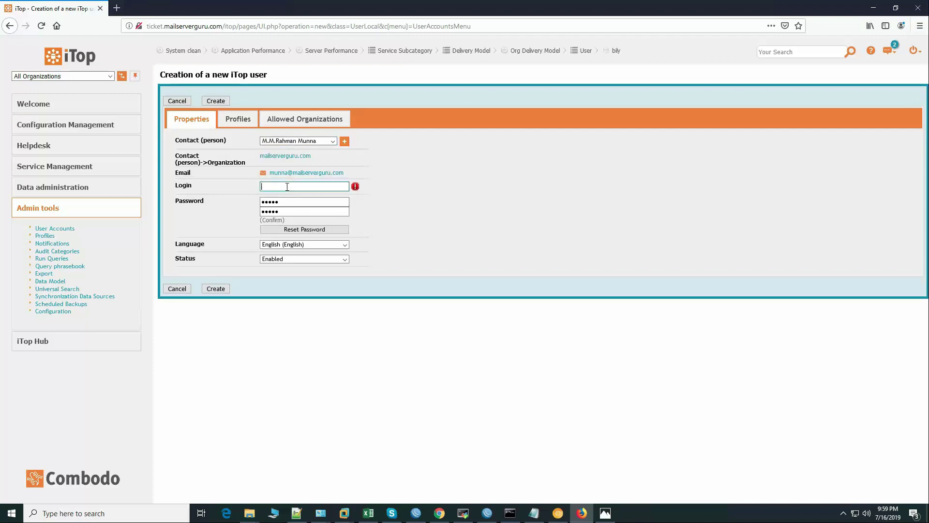
{"action": "type", "text": "munna"}
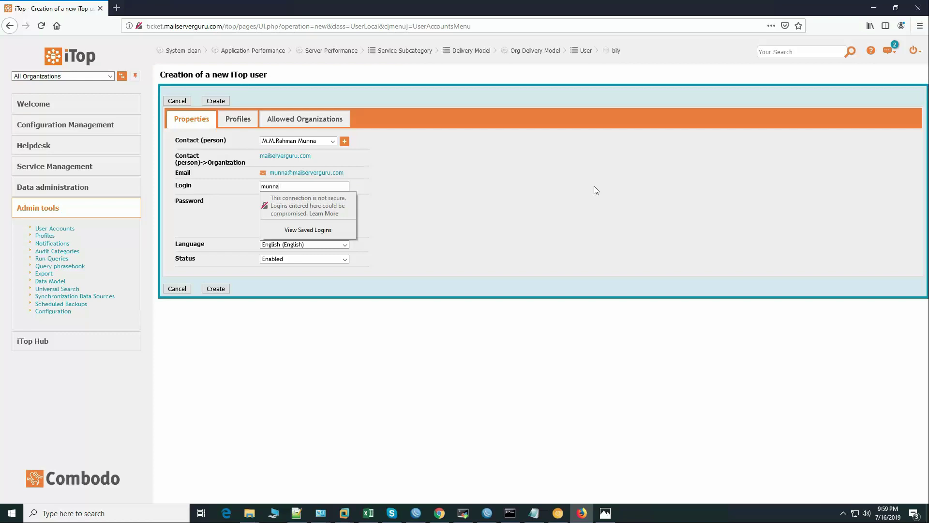
{"action": "key", "text": "Tab"}
{"action": "type", "text": "••"}
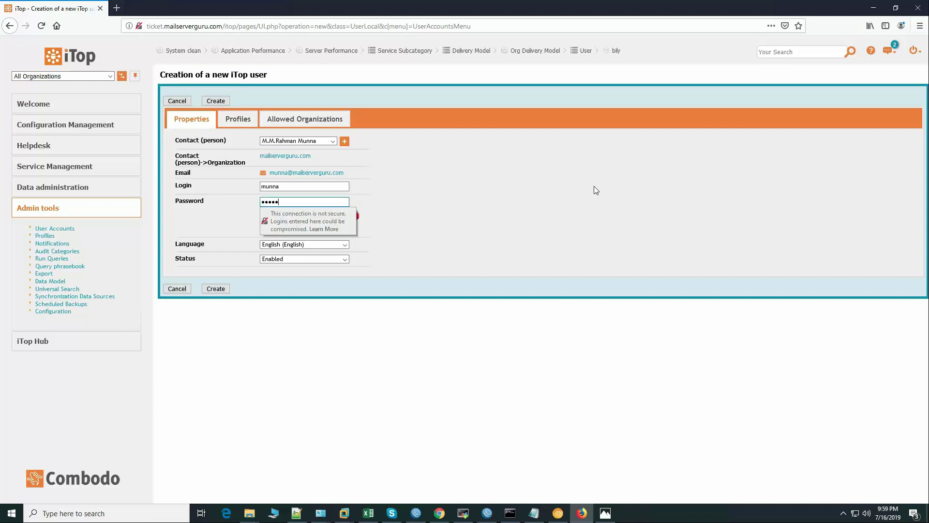
{"action": "type", "text": "•••"}
{"action": "key", "text": "Tab"}
{"action": "type", "text": "••"}
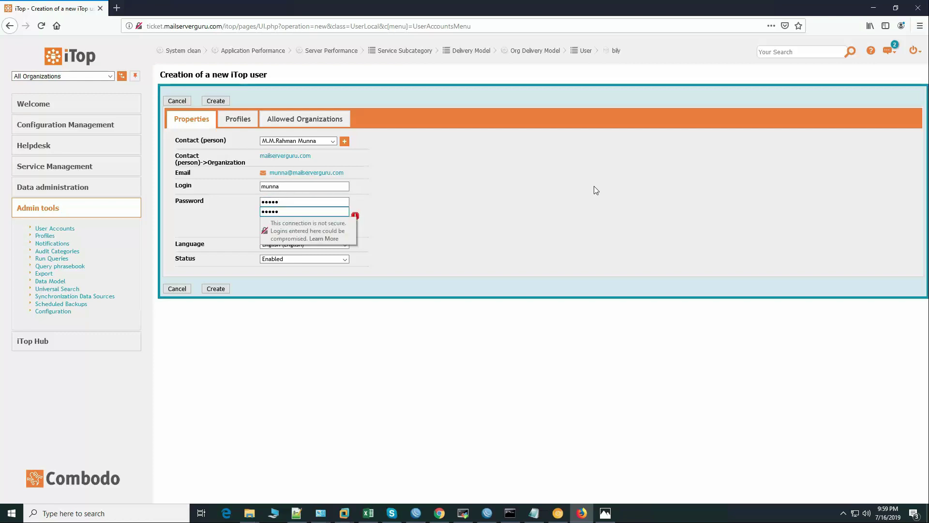
{"action": "left_click", "coordinate": [243, 118]}
- Grant the user 11 profiles, excluding both Portal profiles, create it, and view User Accounts
{"action": "left_click", "coordinate": [320, 191]}
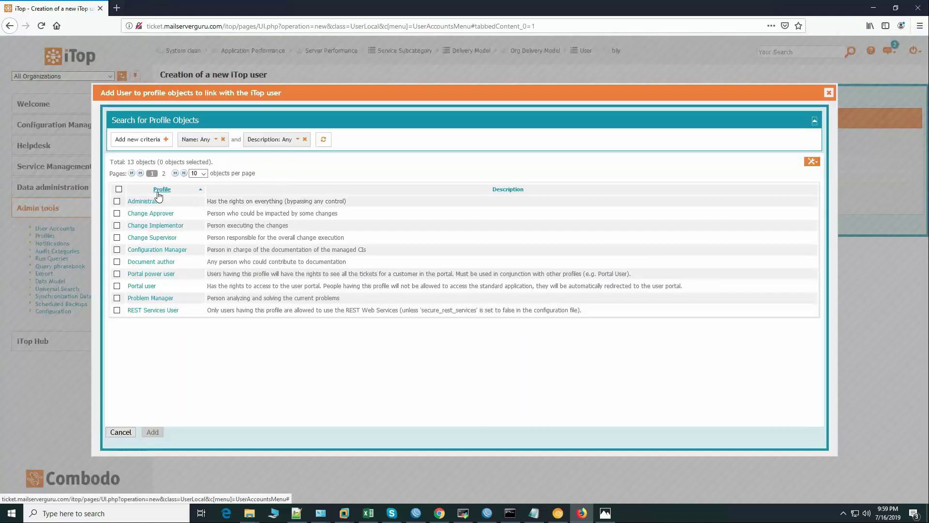
{"action": "left_click", "coordinate": [202, 174]}
{"action": "left_click", "coordinate": [198, 227]}
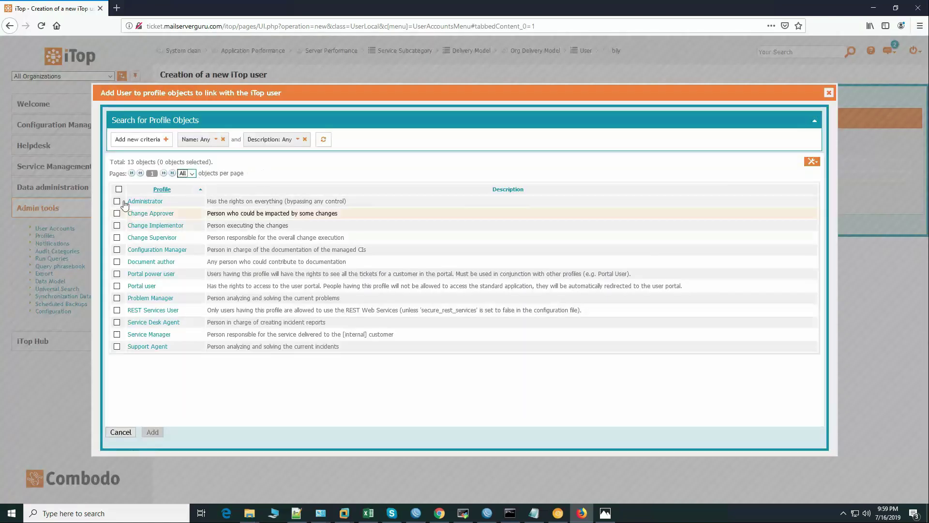
{"action": "left_click", "coordinate": [119, 189]}
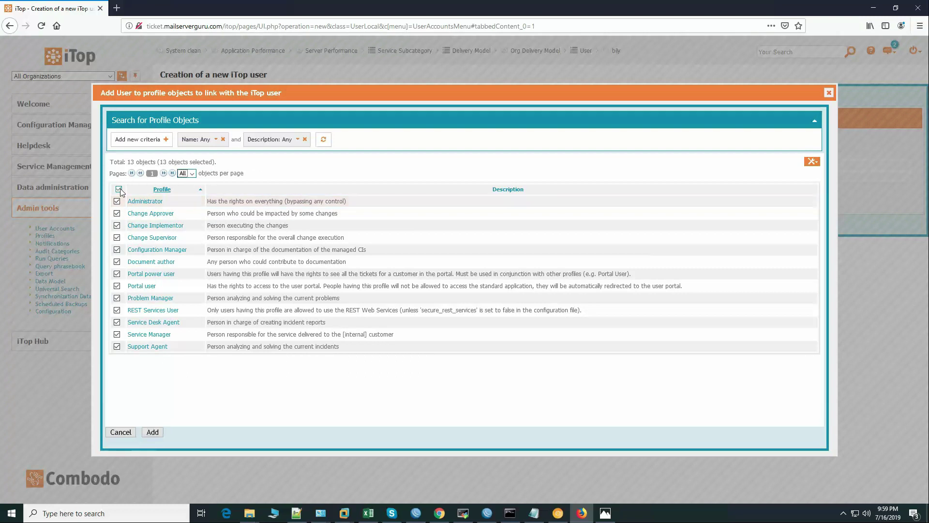
{"action": "left_click", "coordinate": [117, 273]}
{"action": "left_click", "coordinate": [117, 285]}
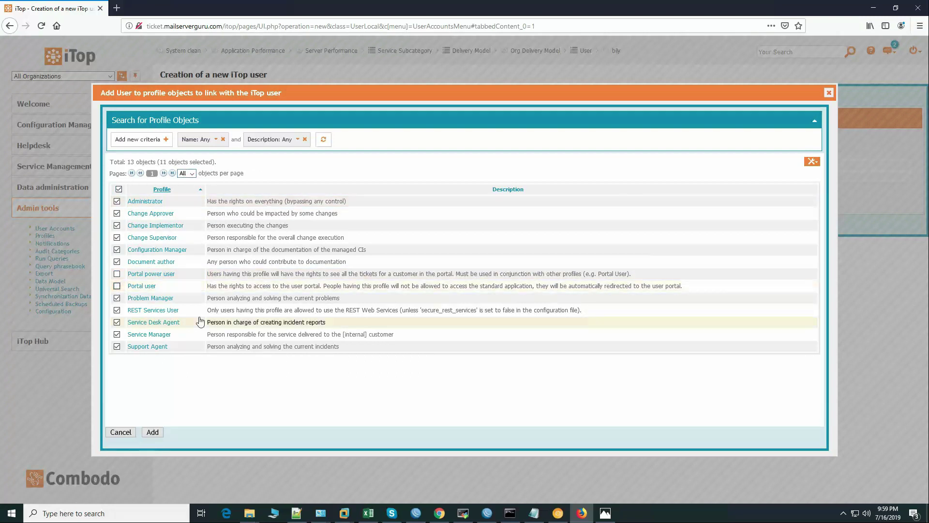
{"action": "left_click", "coordinate": [153, 431]}
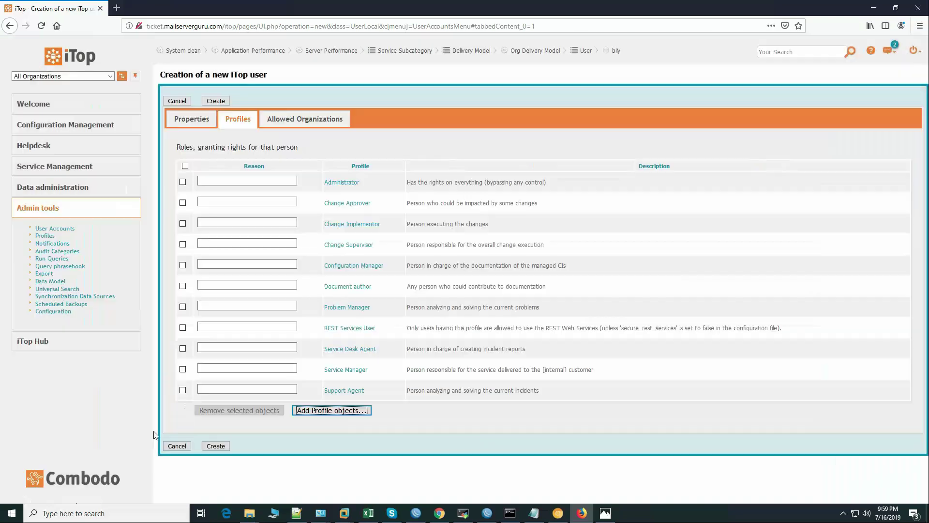
{"action": "left_click", "coordinate": [215, 446]}
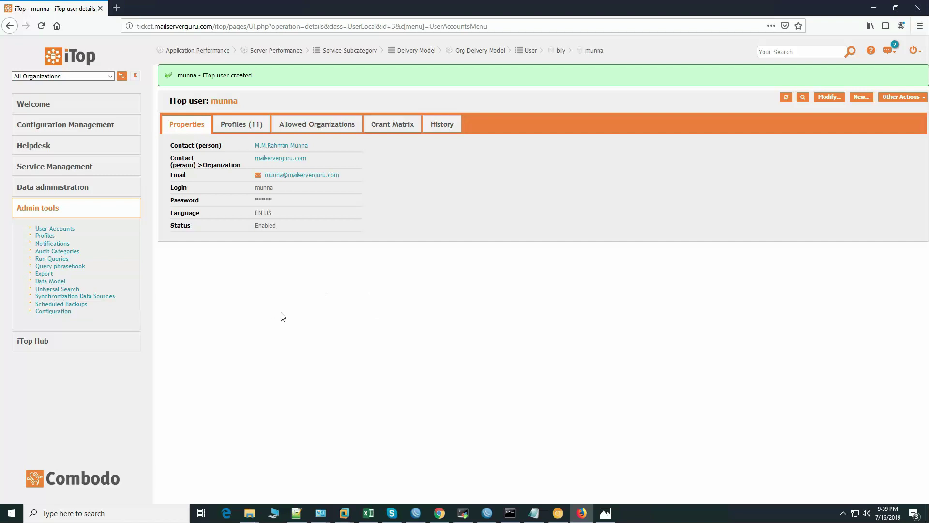
{"action": "left_click", "coordinate": [65, 231]}
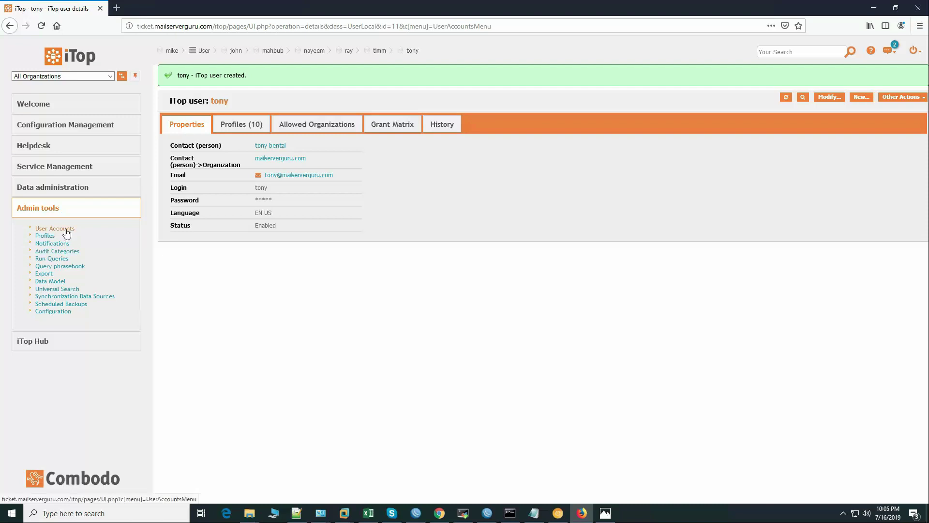
{"action": "left_click", "coordinate": [66, 230]}
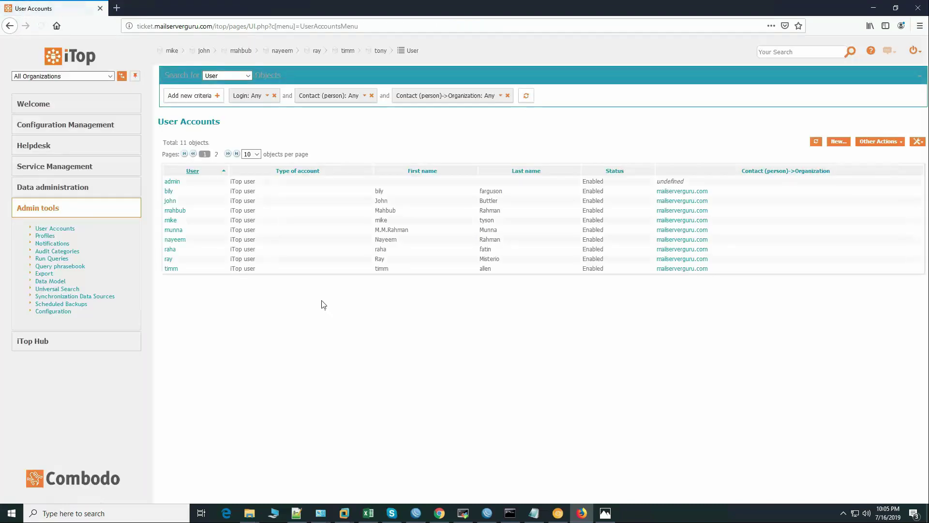
{"action": "left_click", "coordinate": [256, 154]}
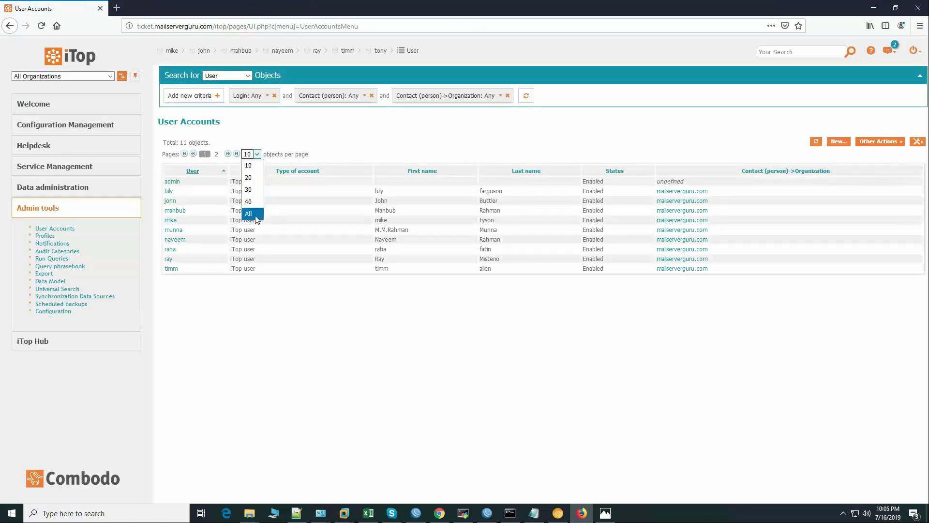
{"action": "left_click", "coordinate": [251, 212]}
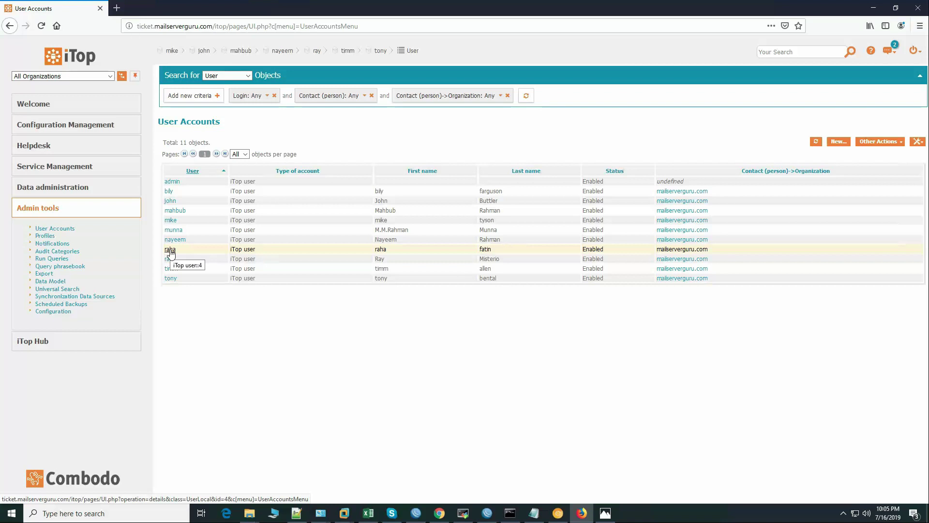
{"action": "left_click", "coordinate": [172, 229]}
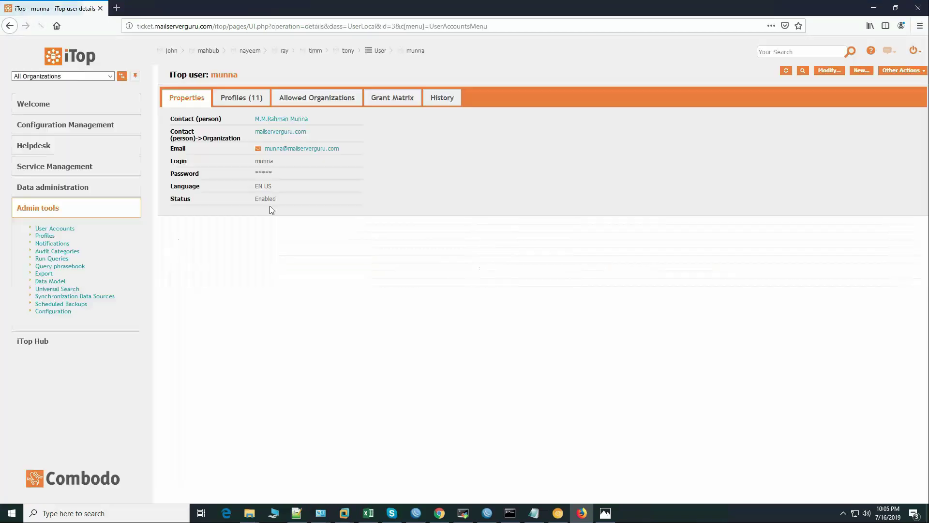
{"action": "left_click", "coordinate": [239, 99]}
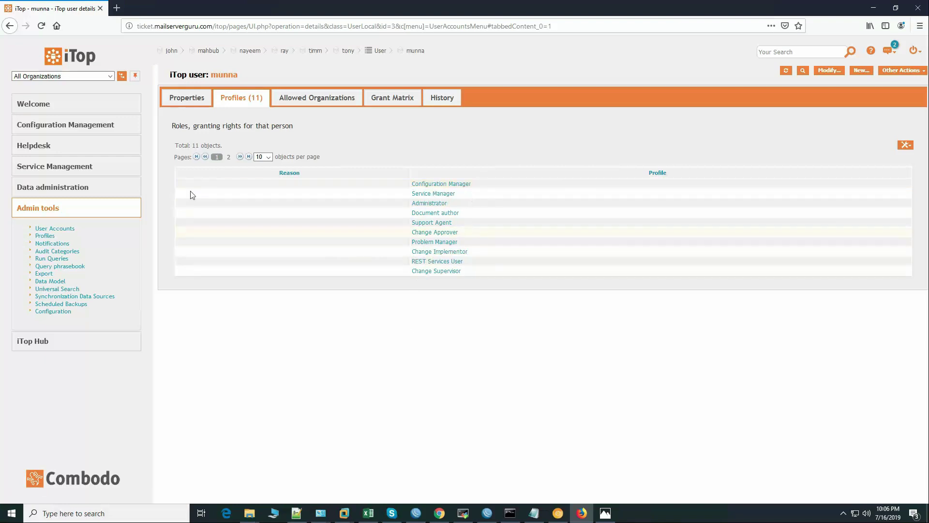
{"action": "left_click", "coordinate": [55, 228]}
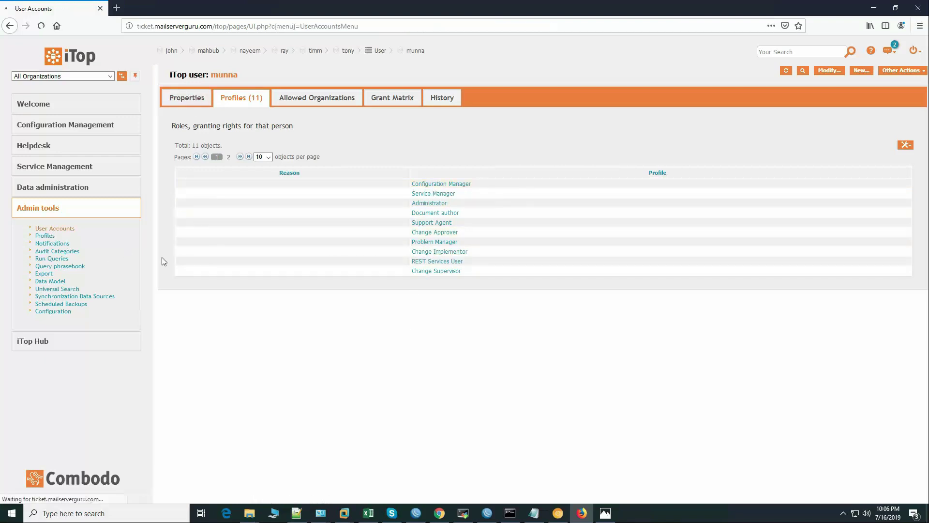
{"action": "left_click", "coordinate": [170, 201]}
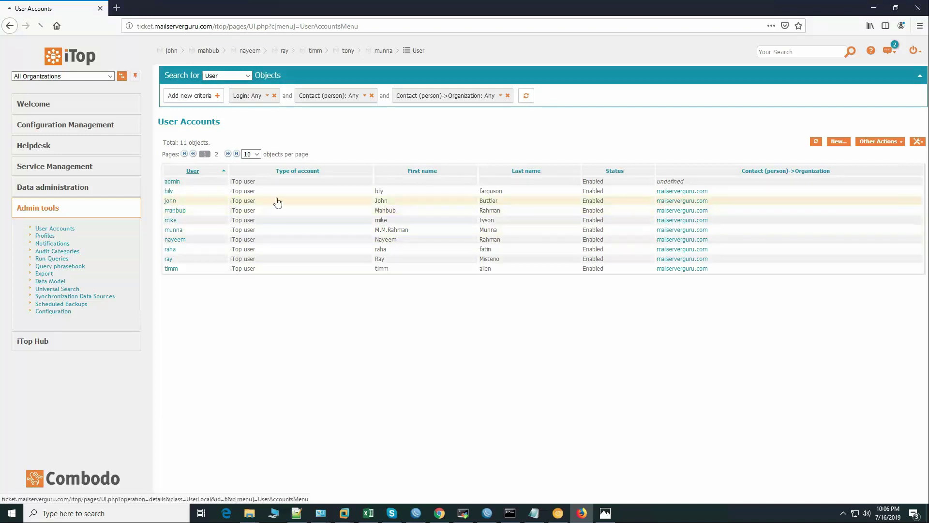
{"action": "left_click", "coordinate": [241, 99]}
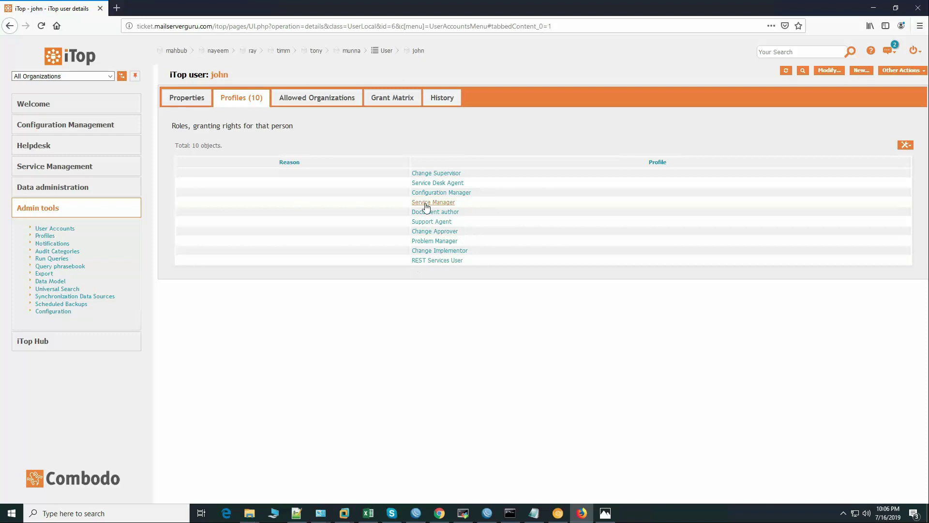
{"action": "left_click", "coordinate": [49, 236]}
{"action": "left_click", "coordinate": [62, 228]}
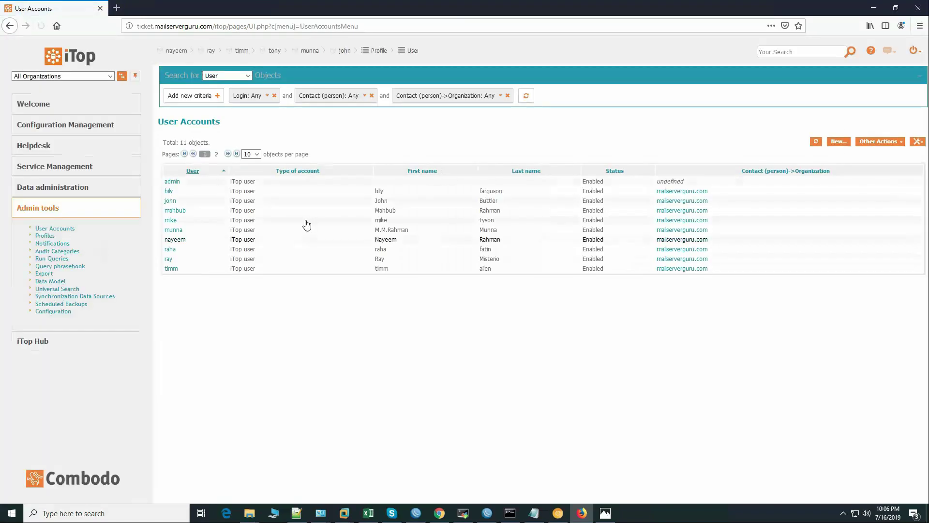
{"action": "left_click", "coordinate": [170, 249]}
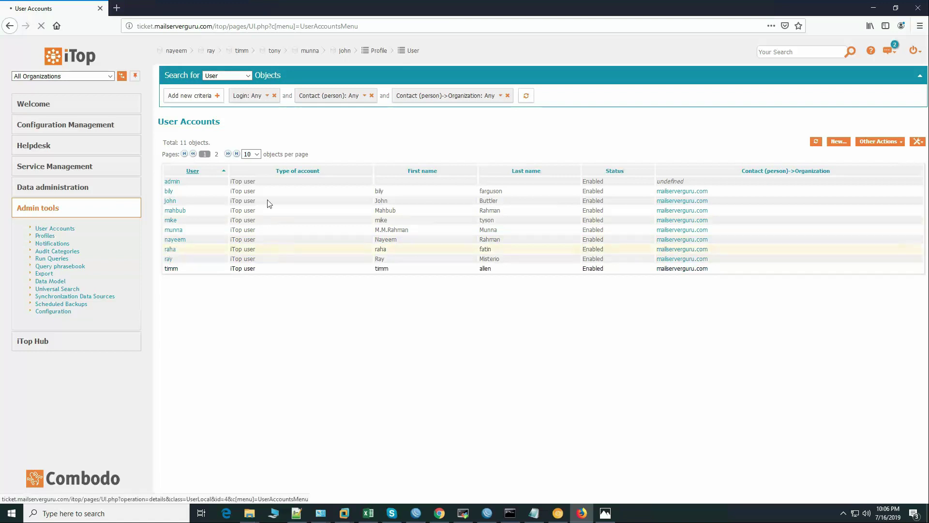
{"action": "left_click", "coordinate": [252, 98]}
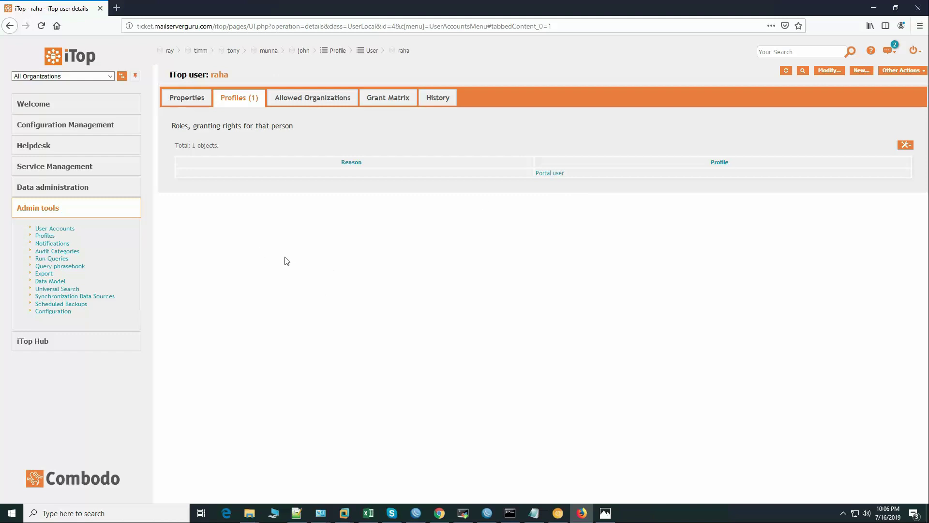
{"action": "left_click", "coordinate": [67, 231]}
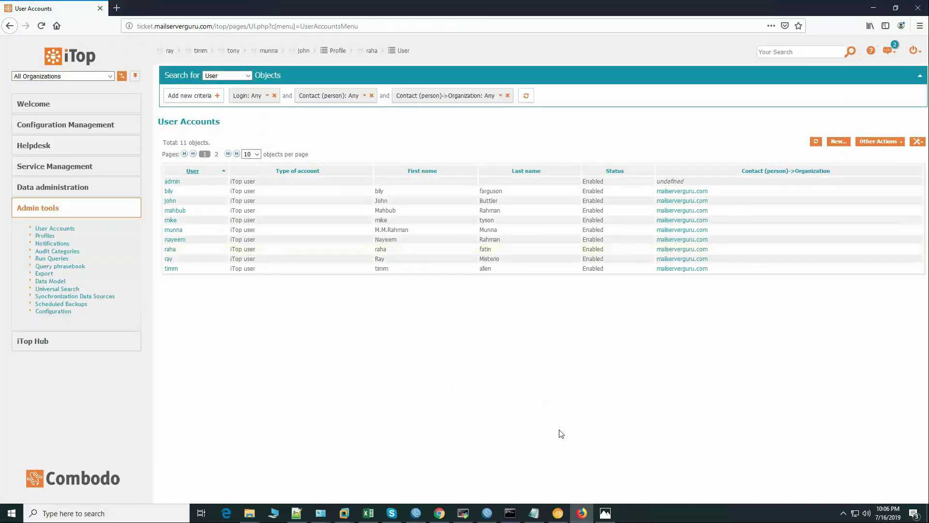
- Restore the configuration steps image in Photos and advance to the second steps image
{"action": "left_click", "coordinate": [609, 515]}
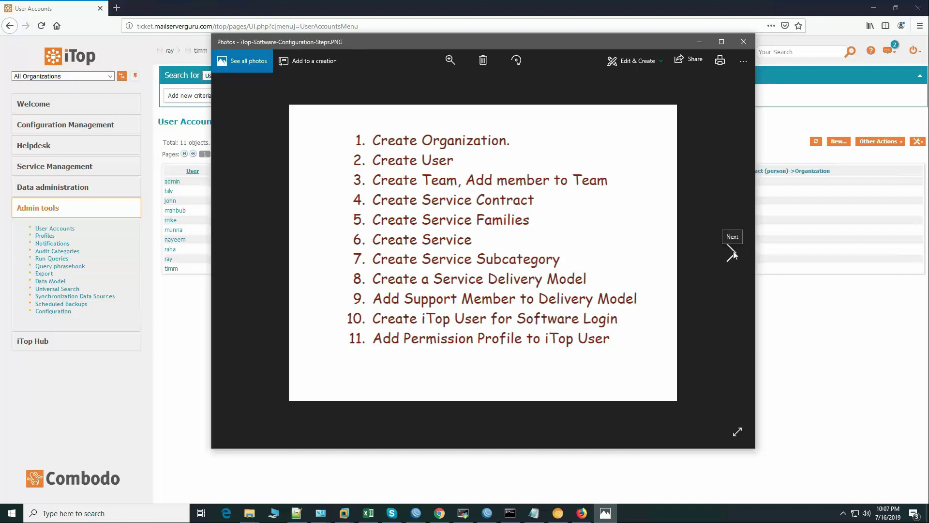
{"action": "left_click", "coordinate": [731, 253]}
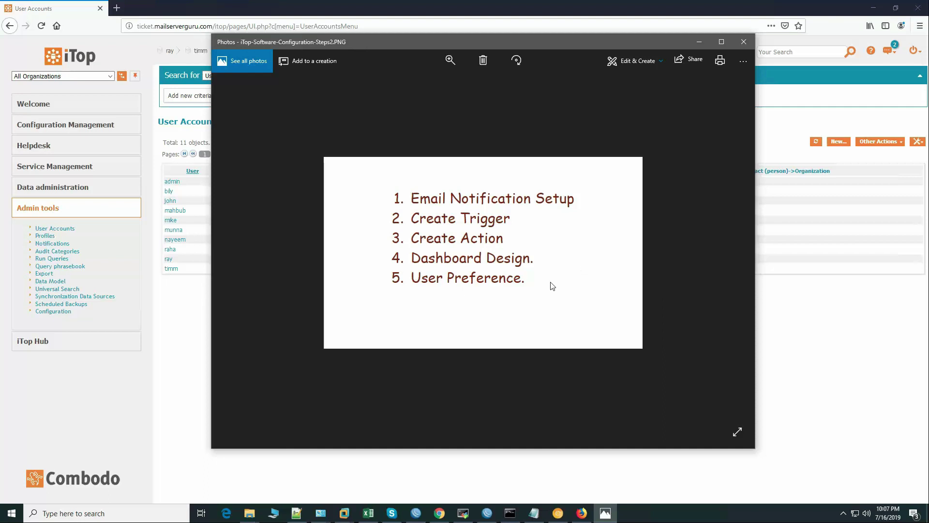